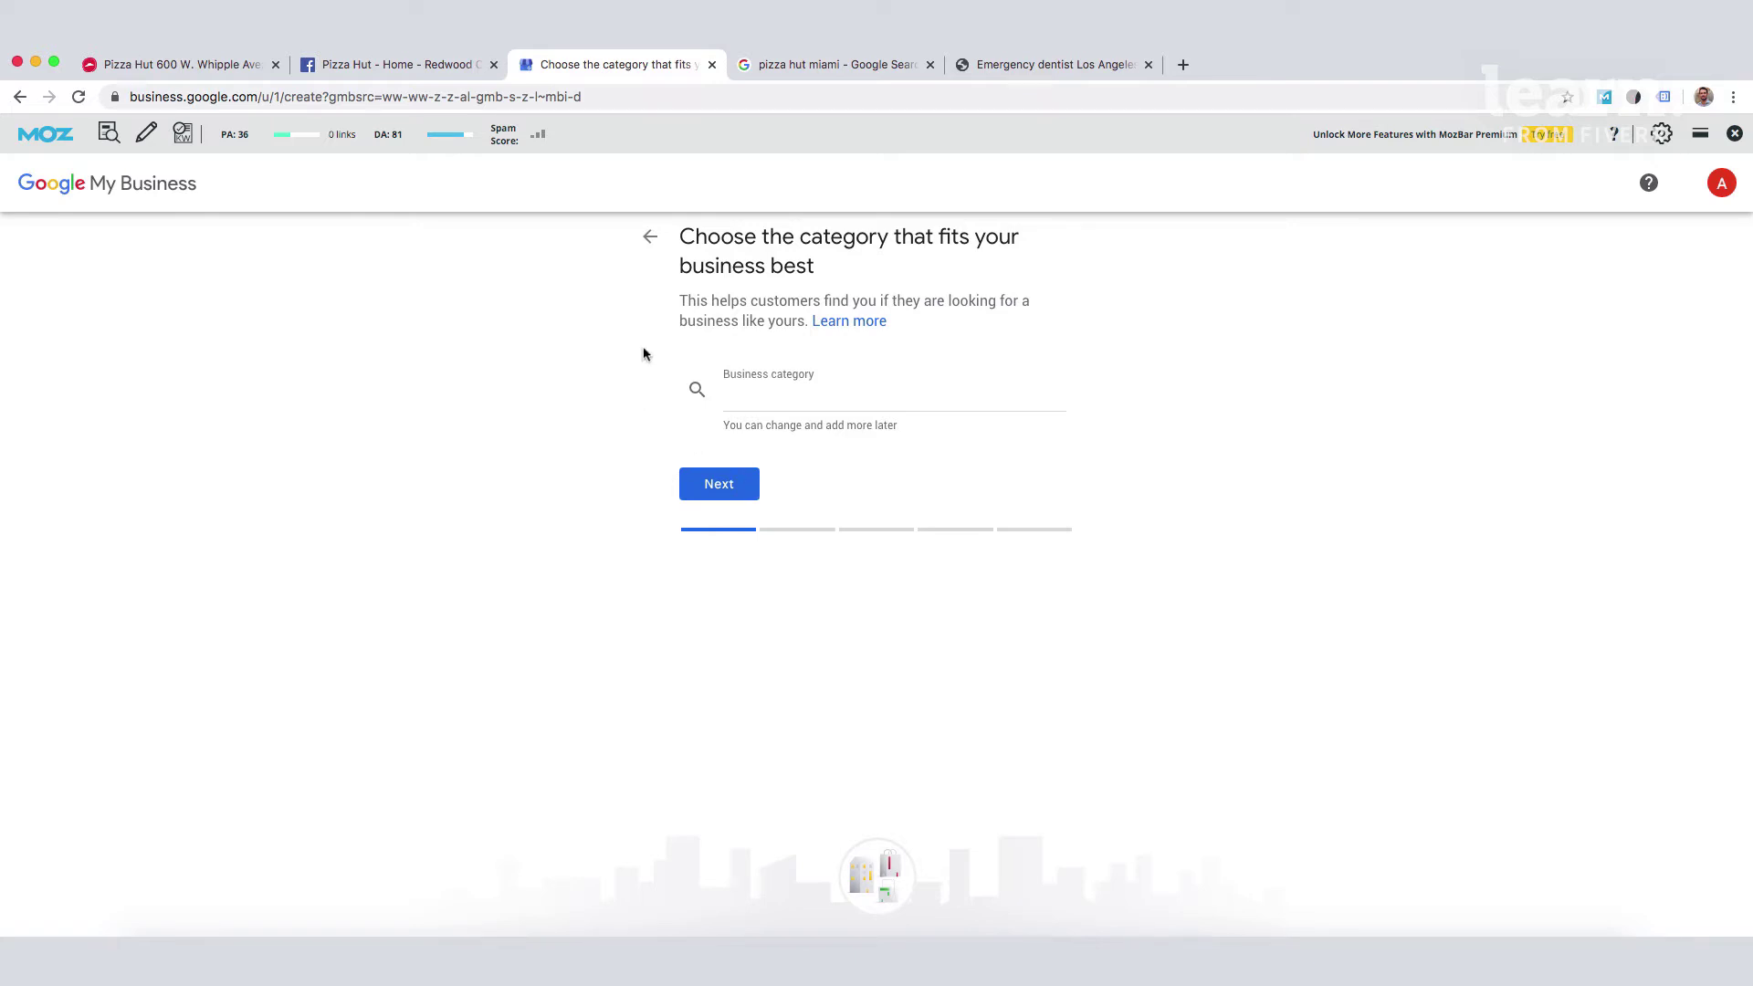
# Paste the copied category, choose 'Bicycle store' from the suggestions, and continue
pyautogui.click(867, 399)
pyautogui.rightClick(867, 399)
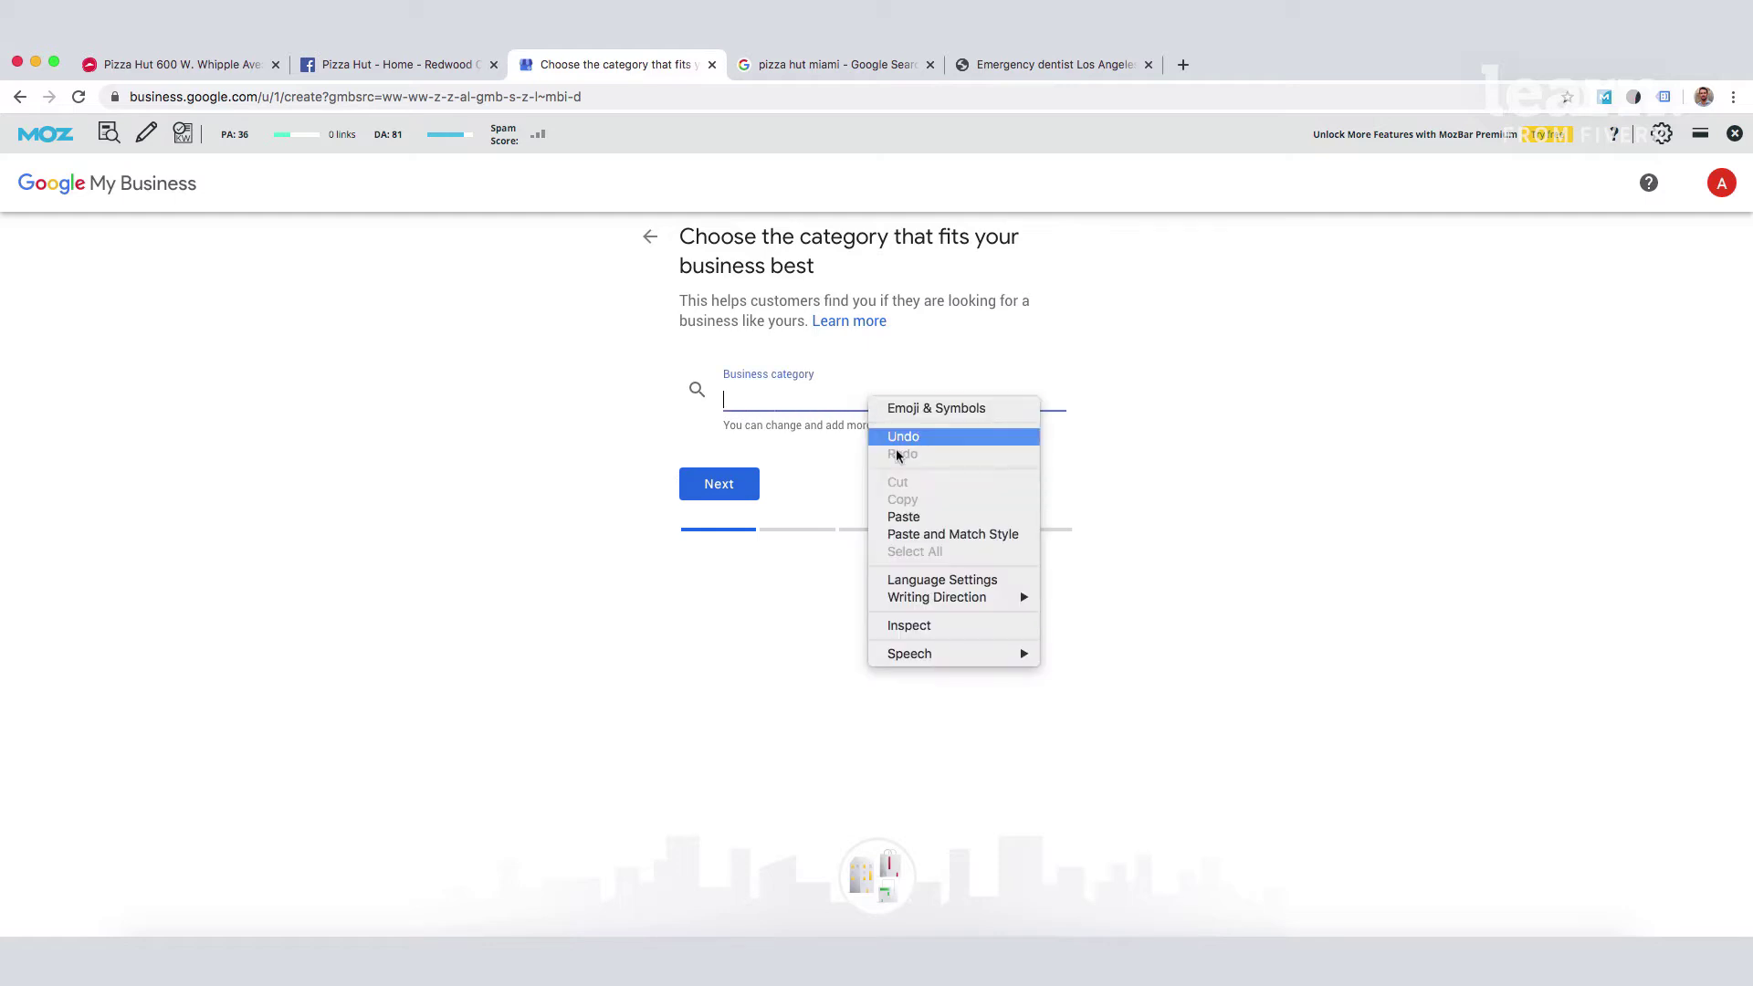
pyautogui.click(917, 518)
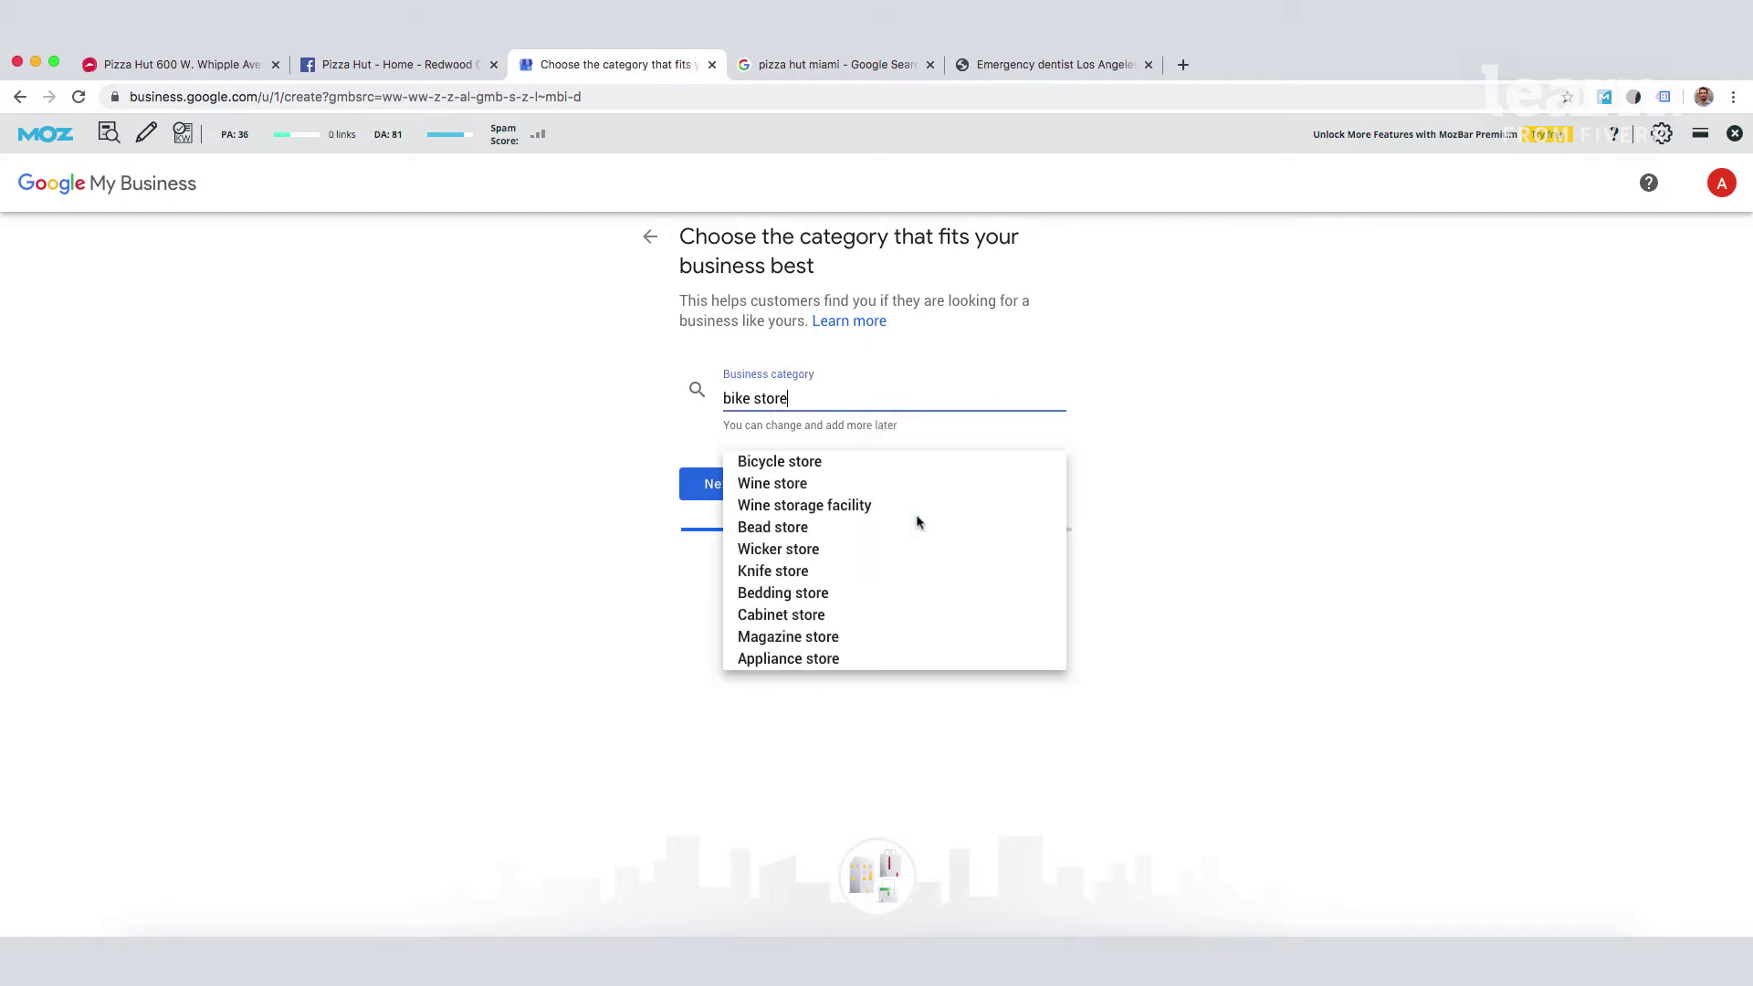
pyautogui.click(817, 469)
pyautogui.click(745, 490)
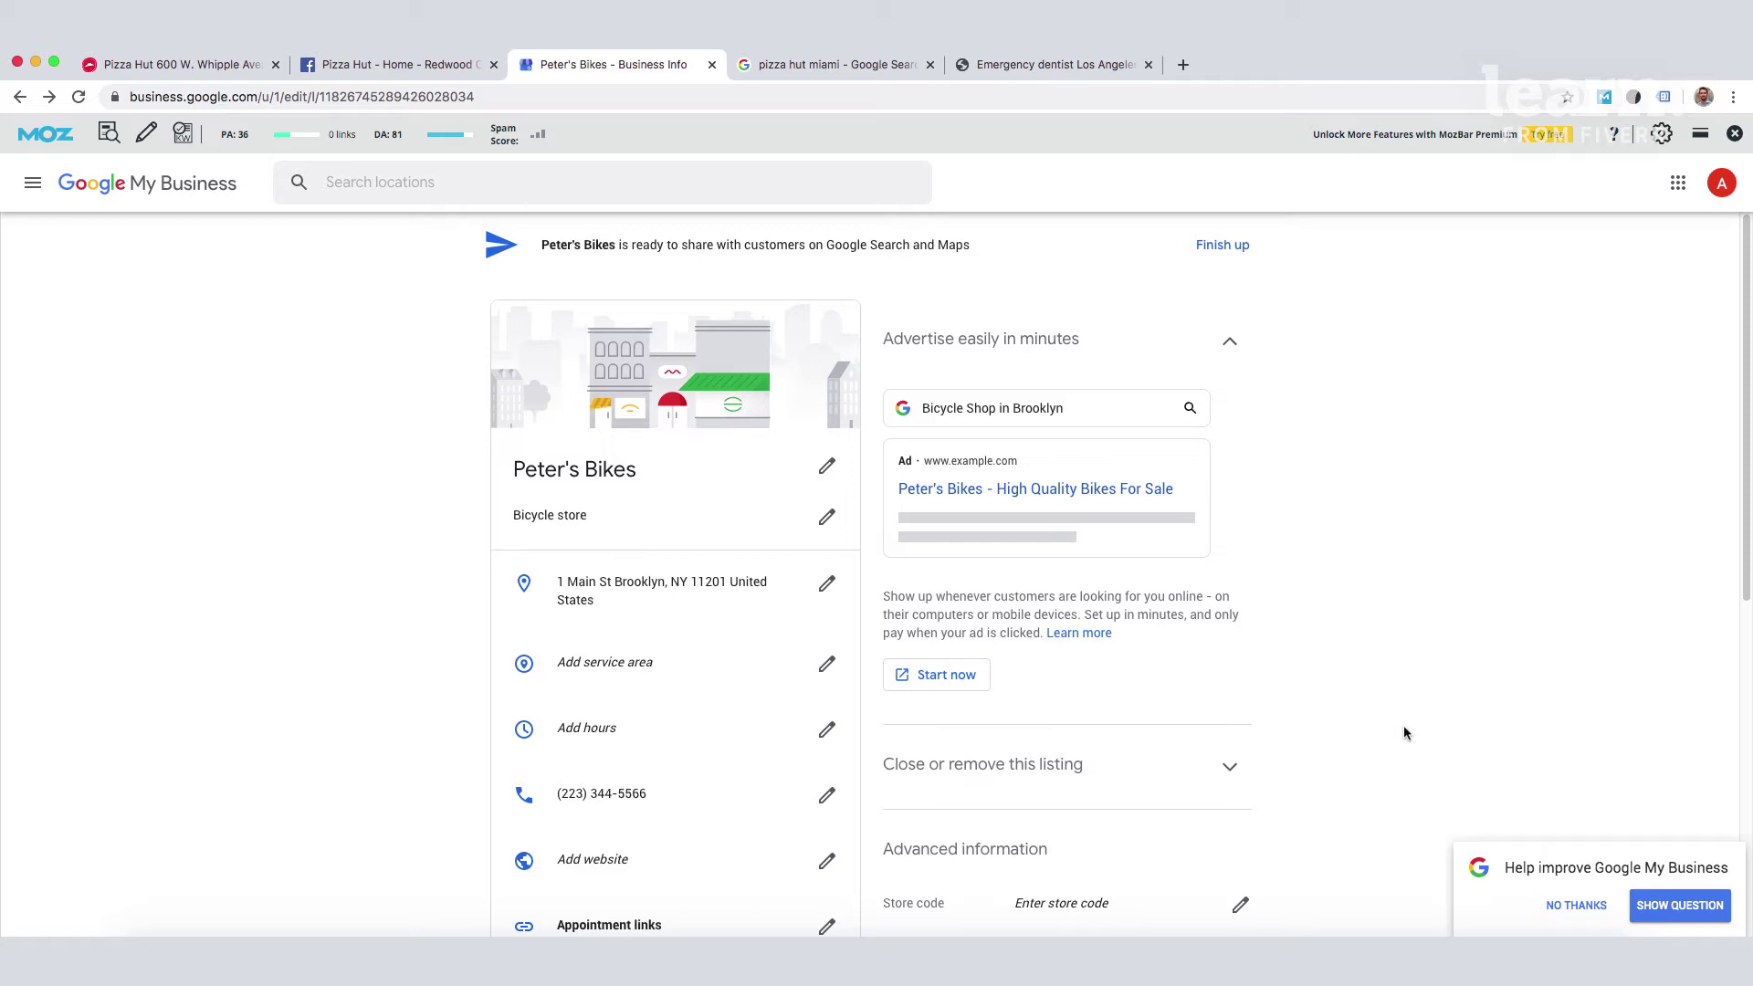
# Add Brooklyn as the service area, add then remove Manhattan, and apply
pyautogui.click(663, 673)
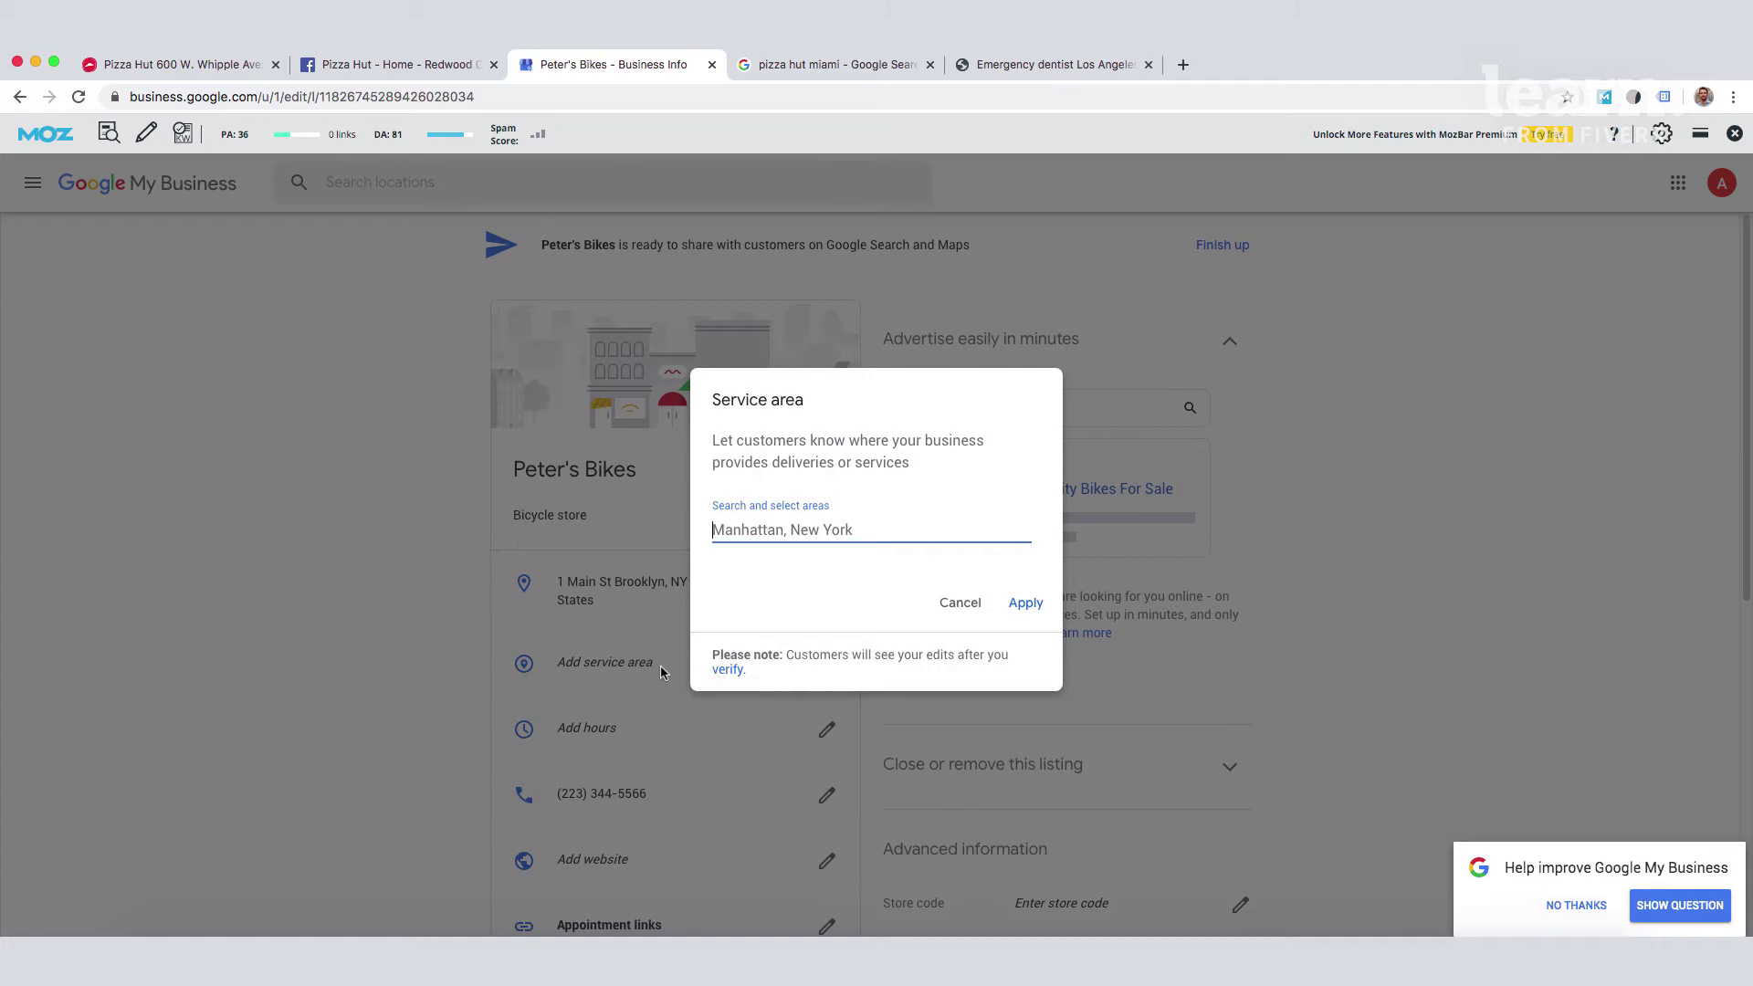
pyautogui.click(881, 529)
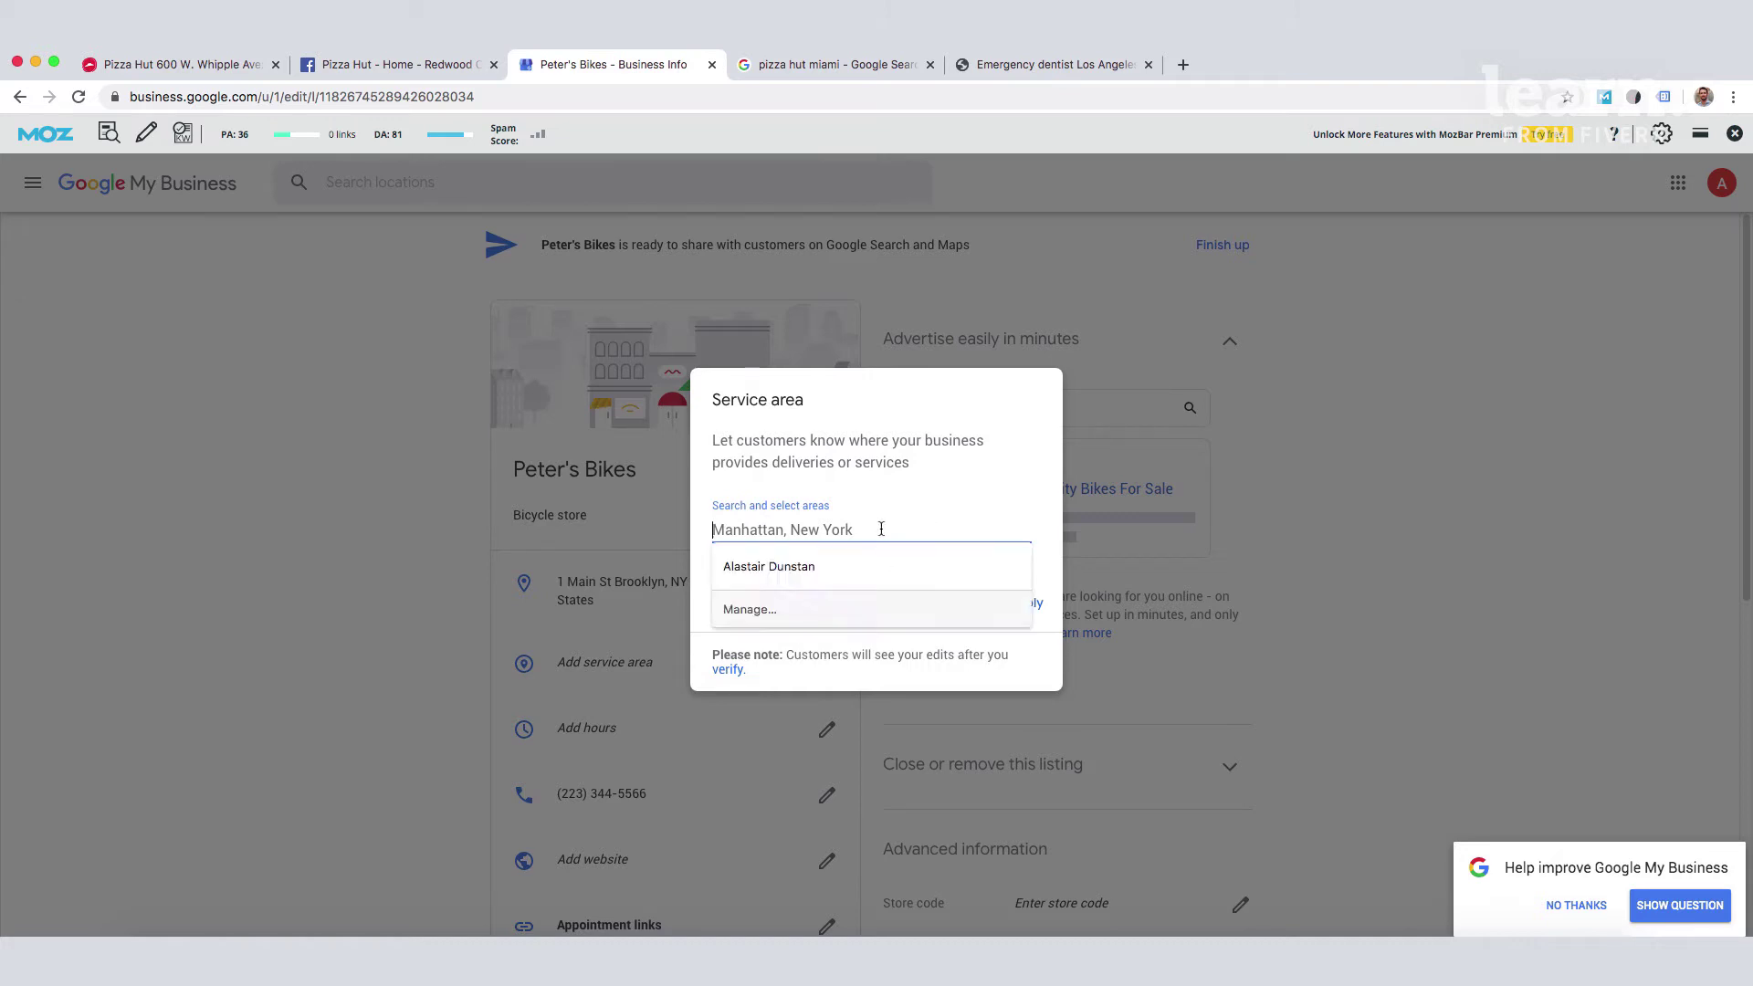
pyautogui.write('brook')
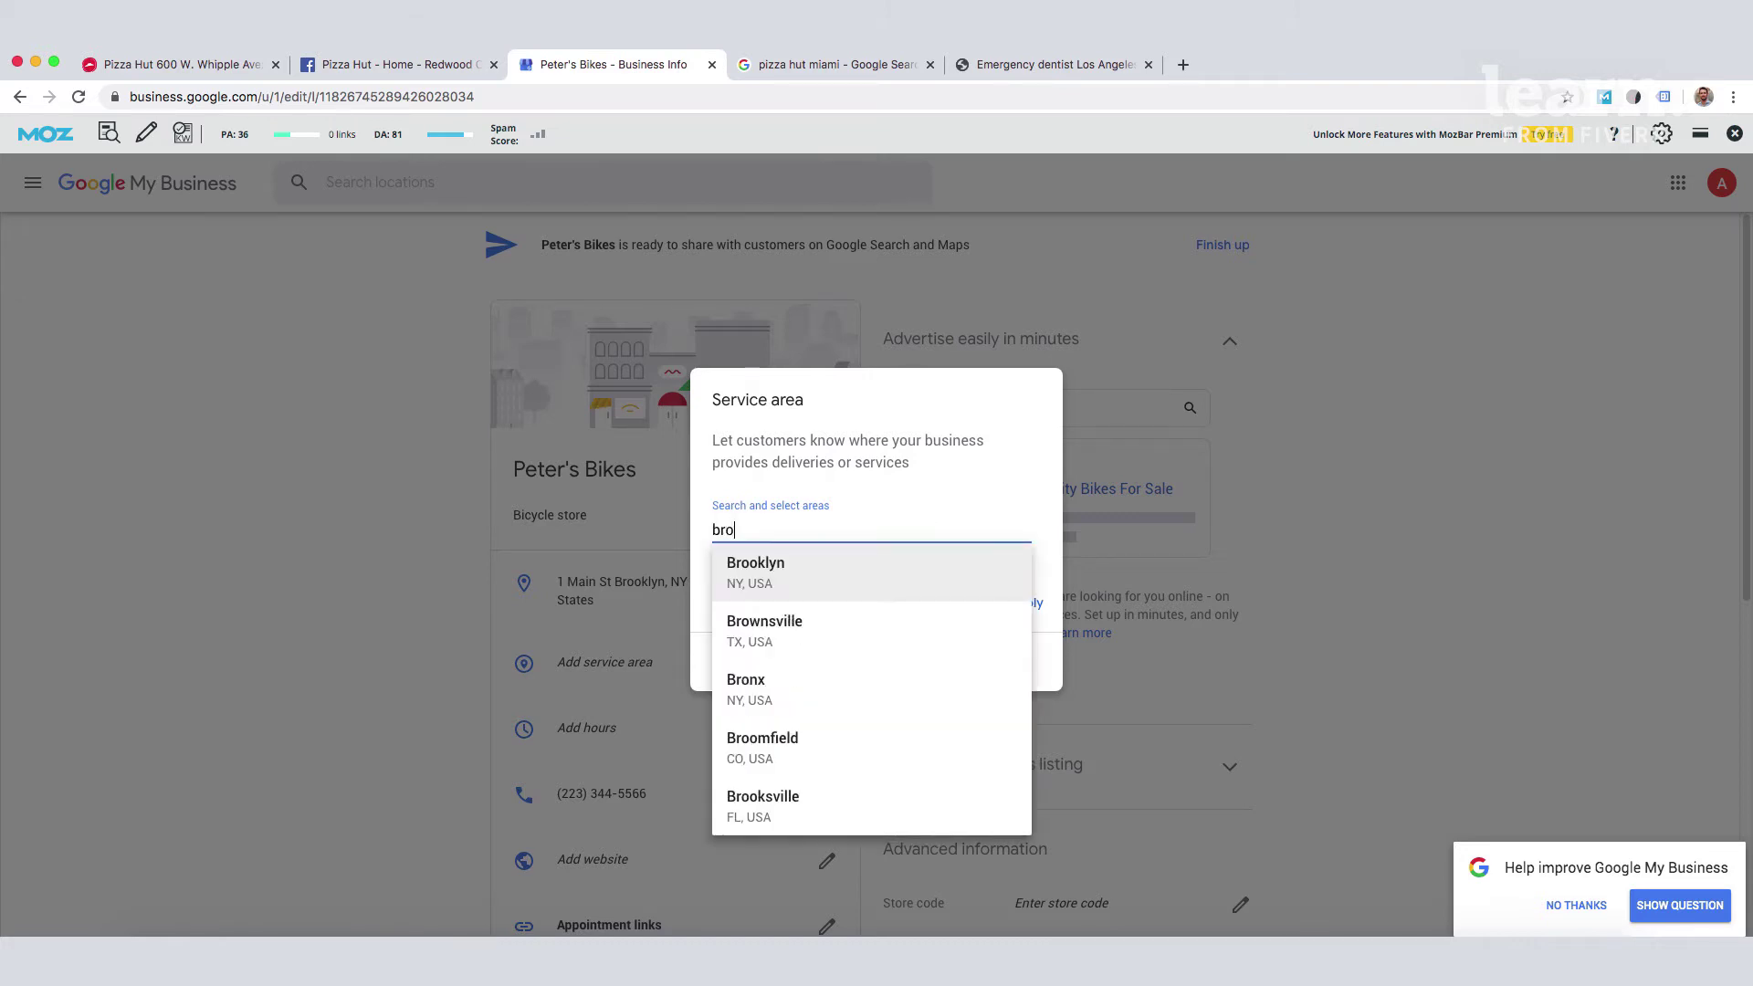
pyautogui.click(838, 571)
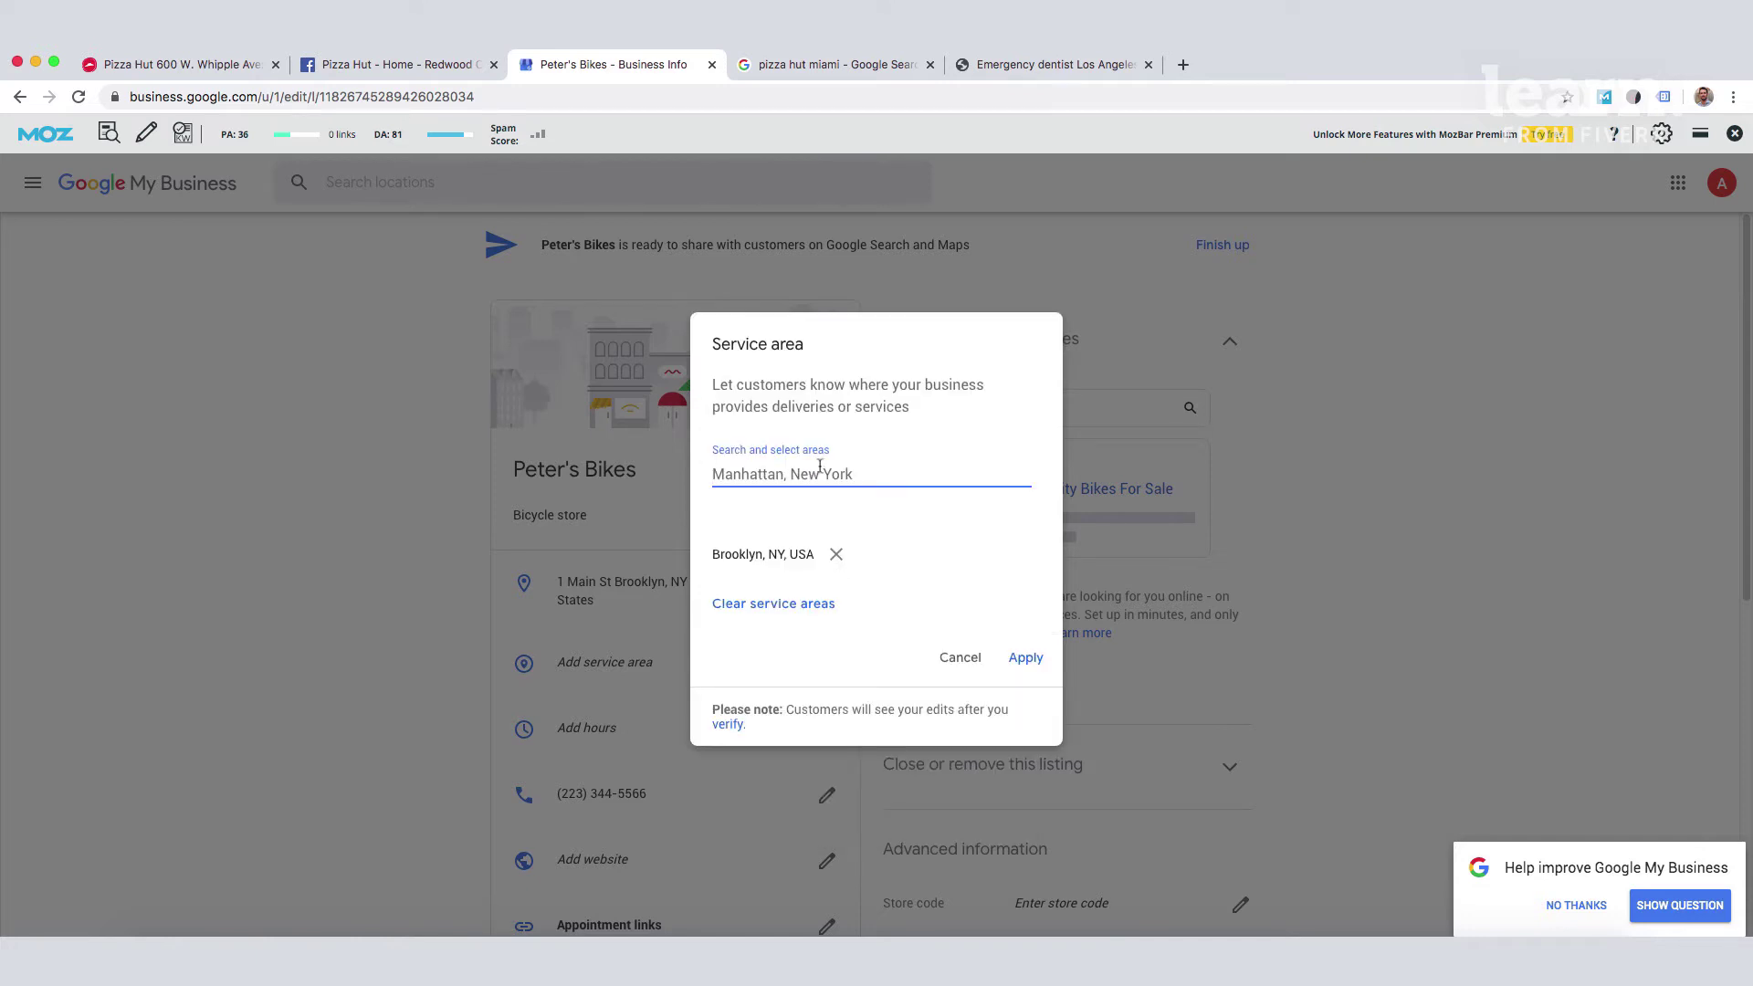
pyautogui.write('manh')
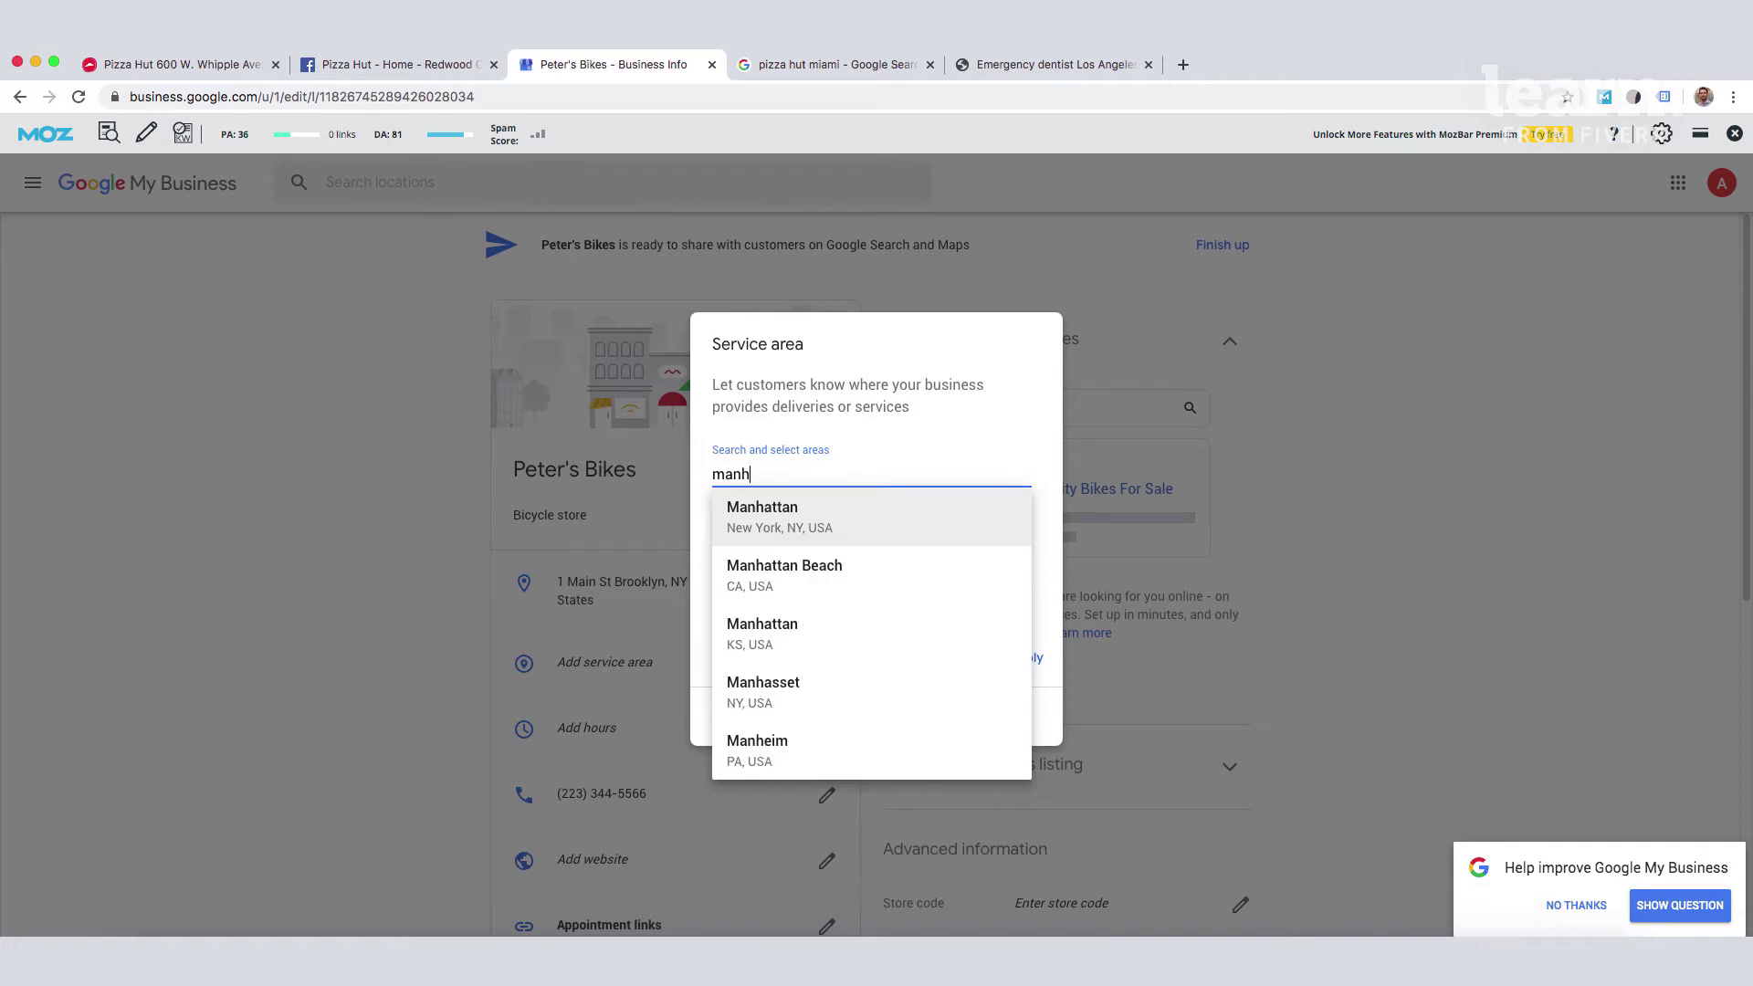
pyautogui.click(763, 546)
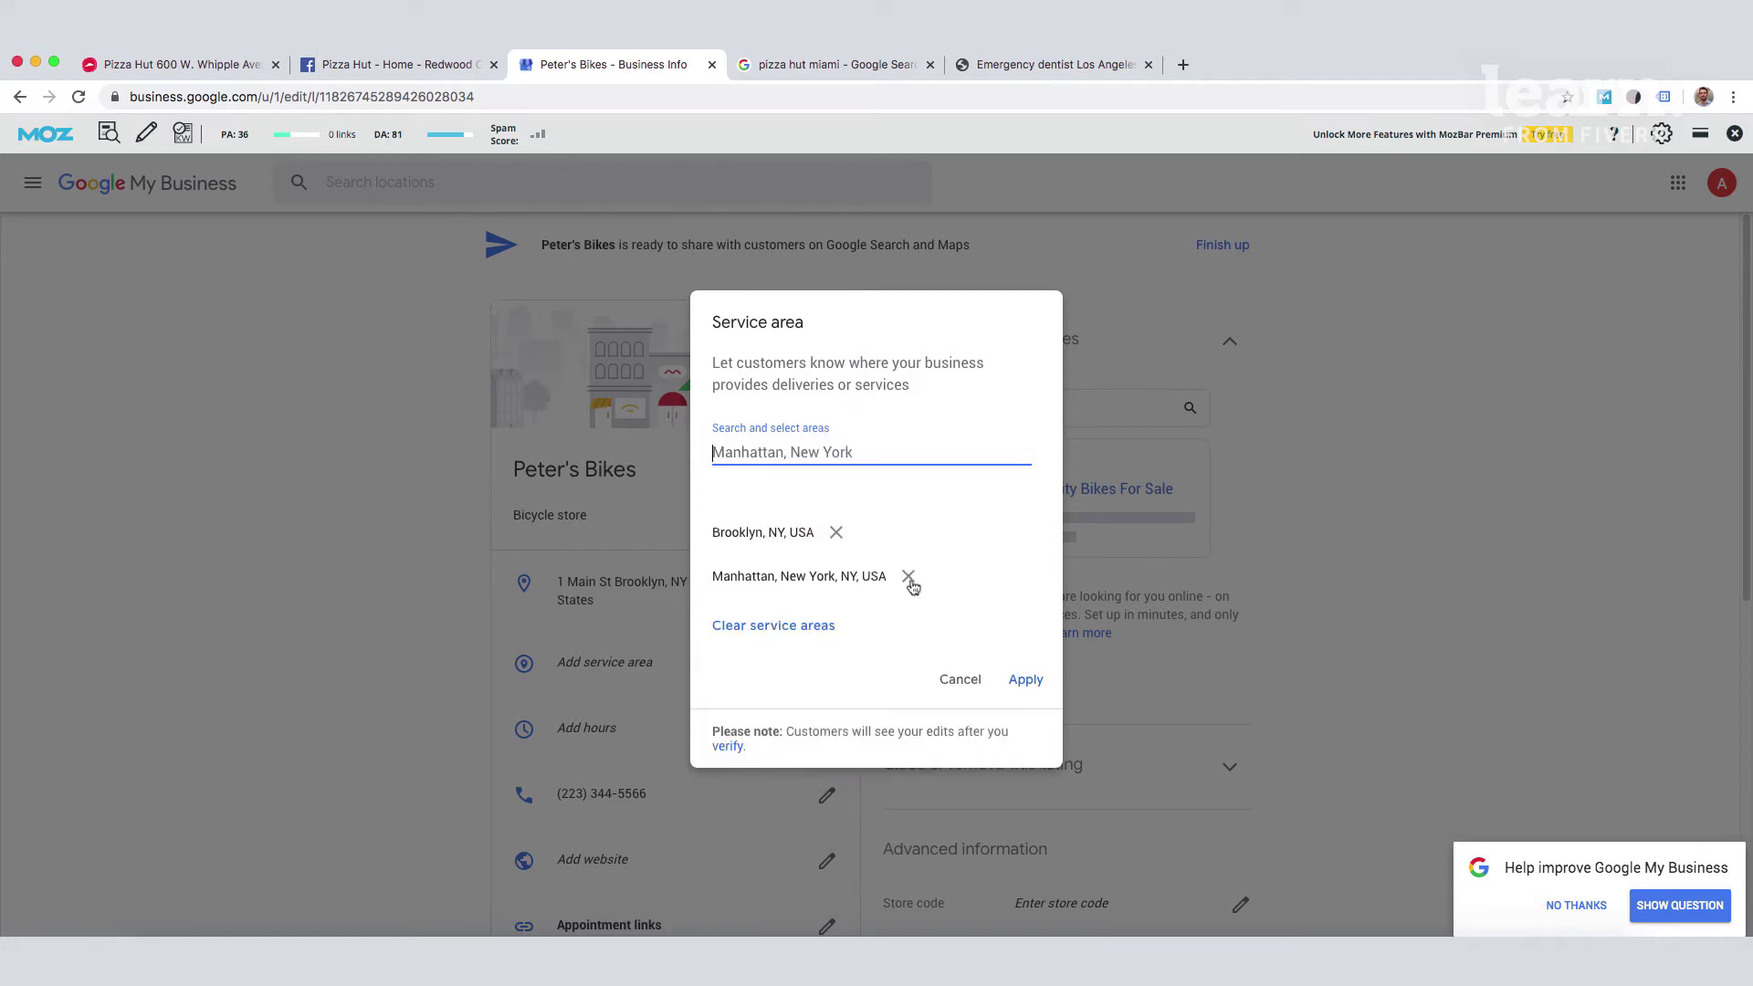
pyautogui.click(906, 573)
pyautogui.click(1017, 661)
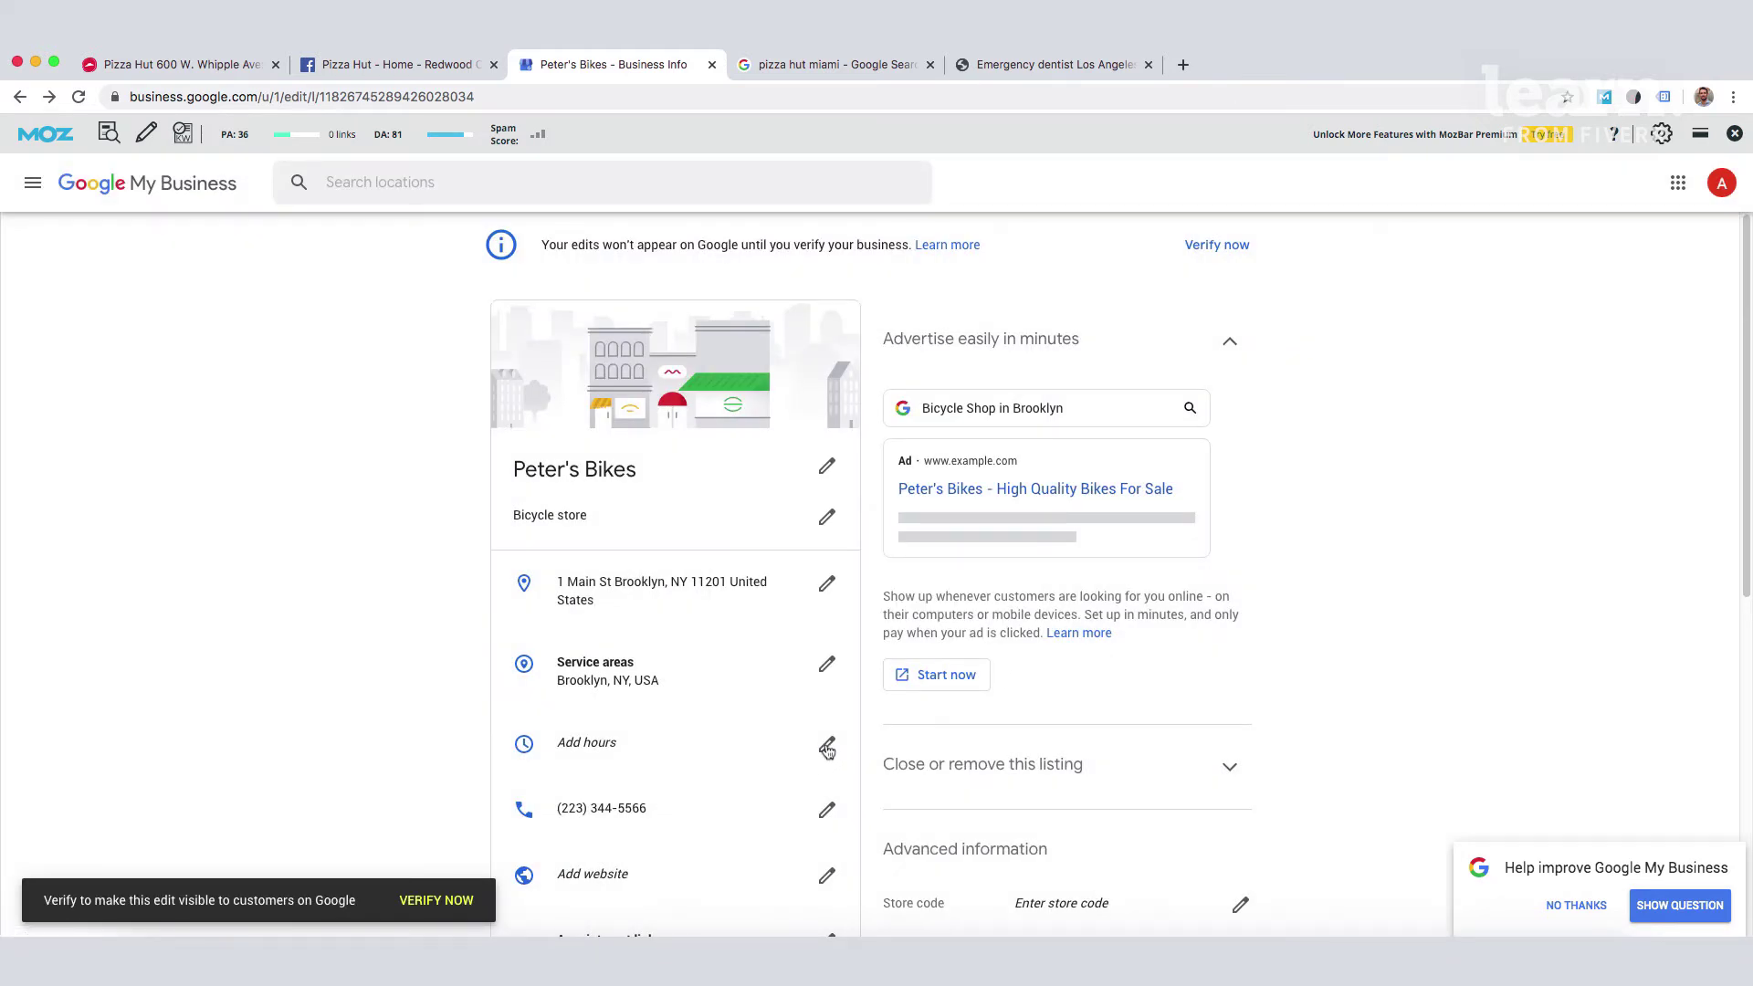
pyautogui.click(826, 745)
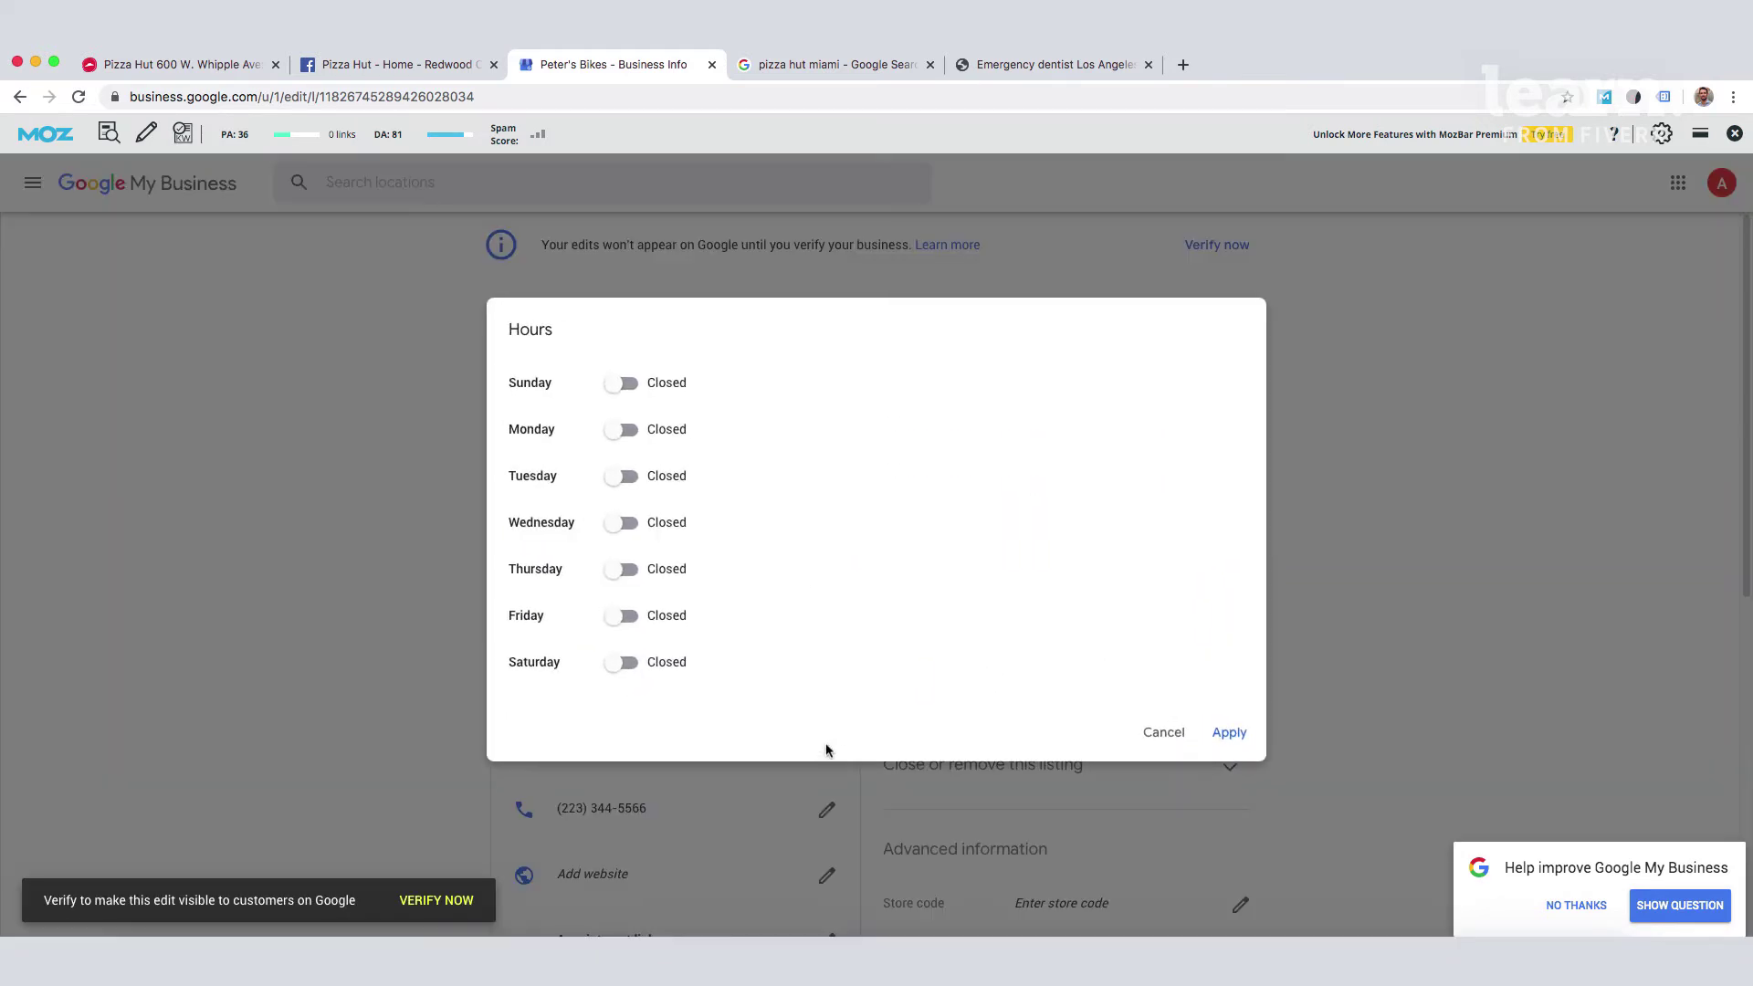
pyautogui.click(625, 431)
pyautogui.click(624, 479)
pyautogui.click(625, 523)
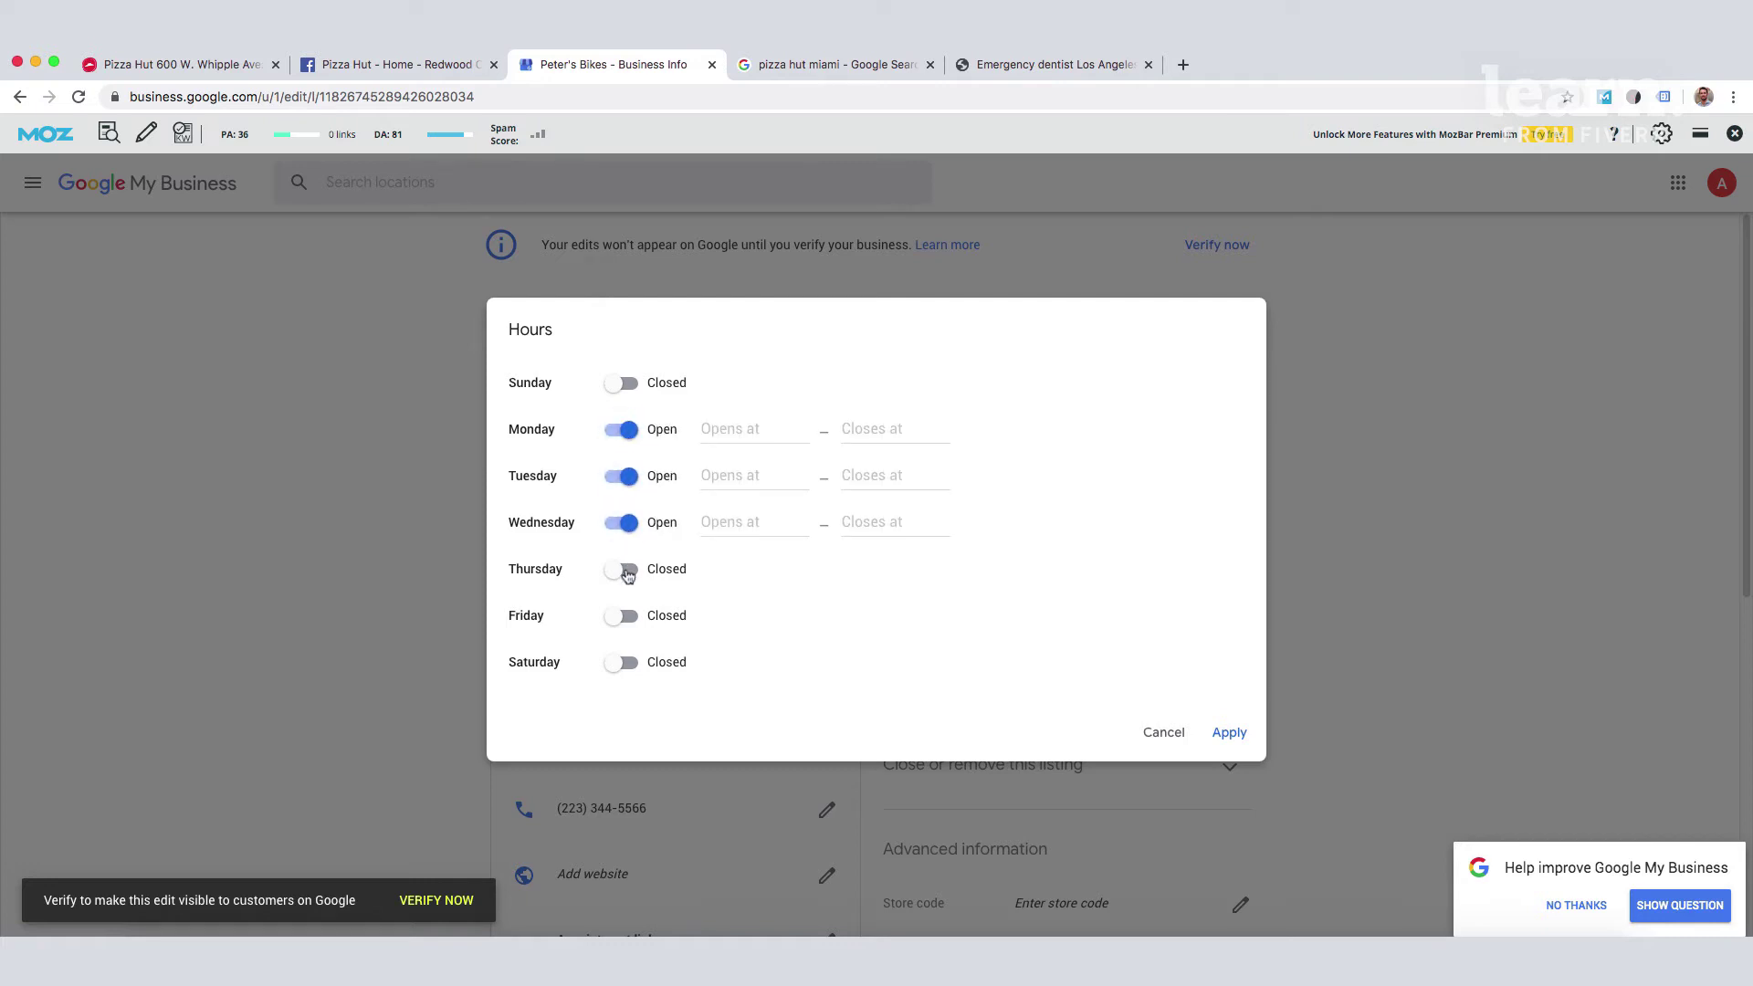
pyautogui.click(625, 570)
pyautogui.click(745, 524)
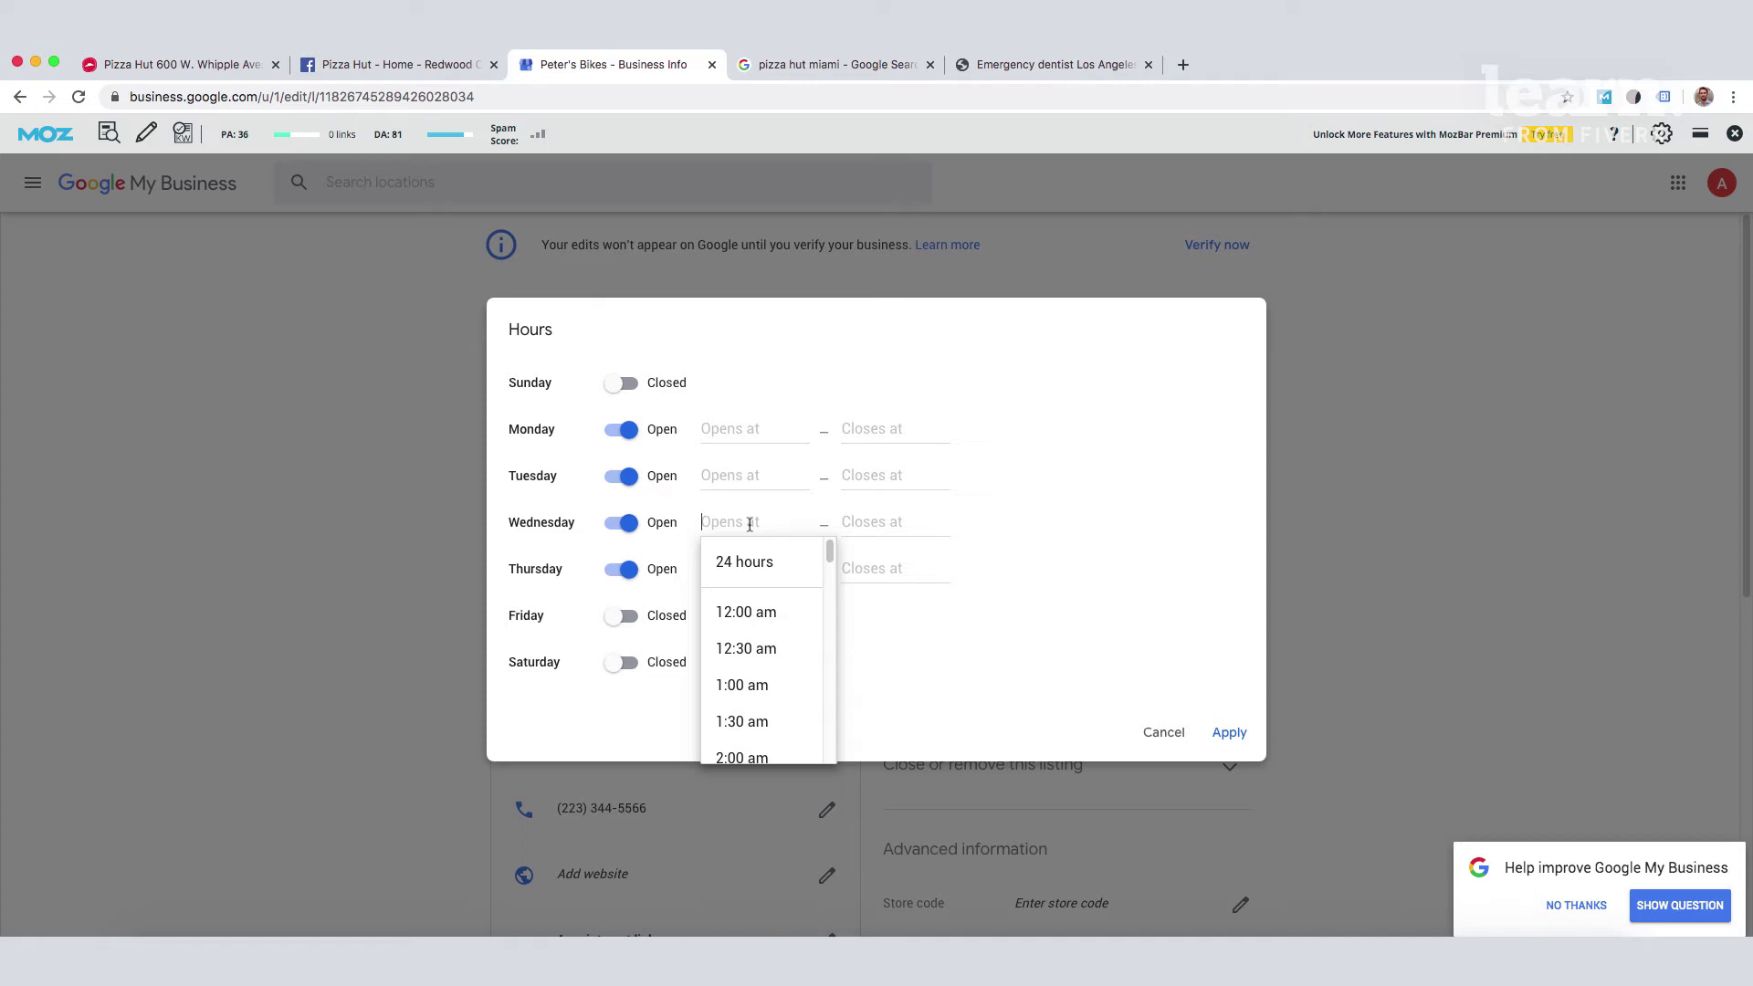
pyautogui.click(1163, 732)
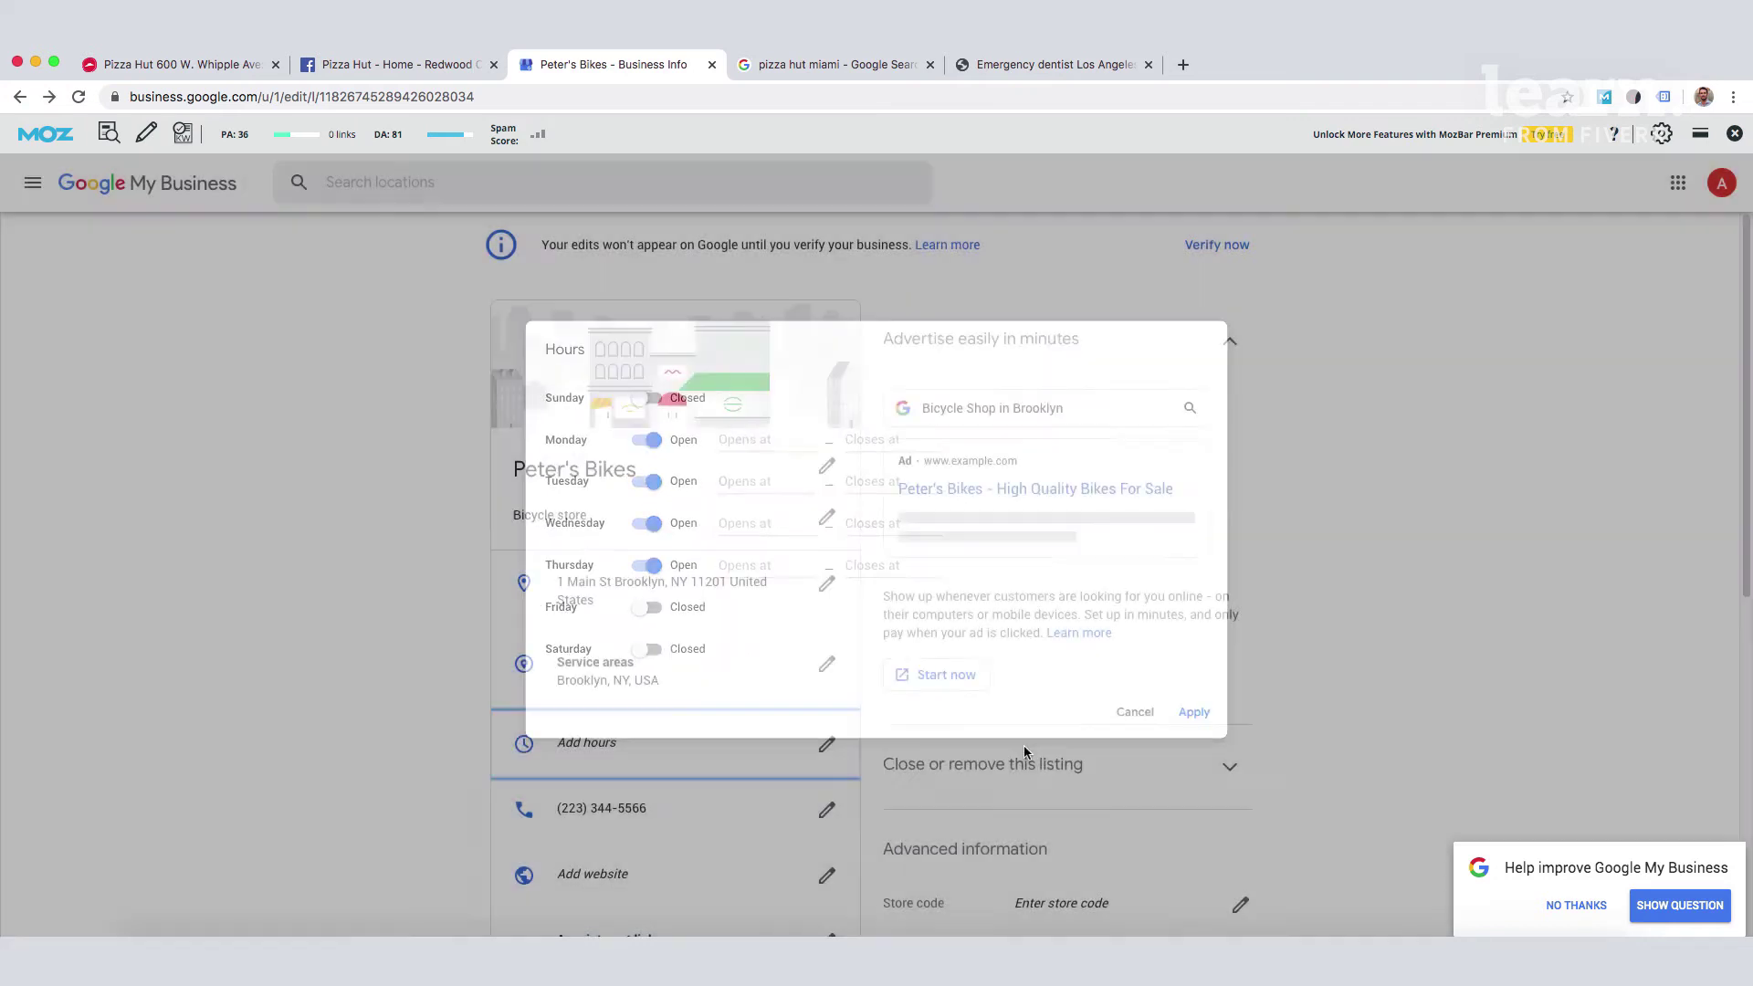
pyautogui.scroll(-1, 707, 785)
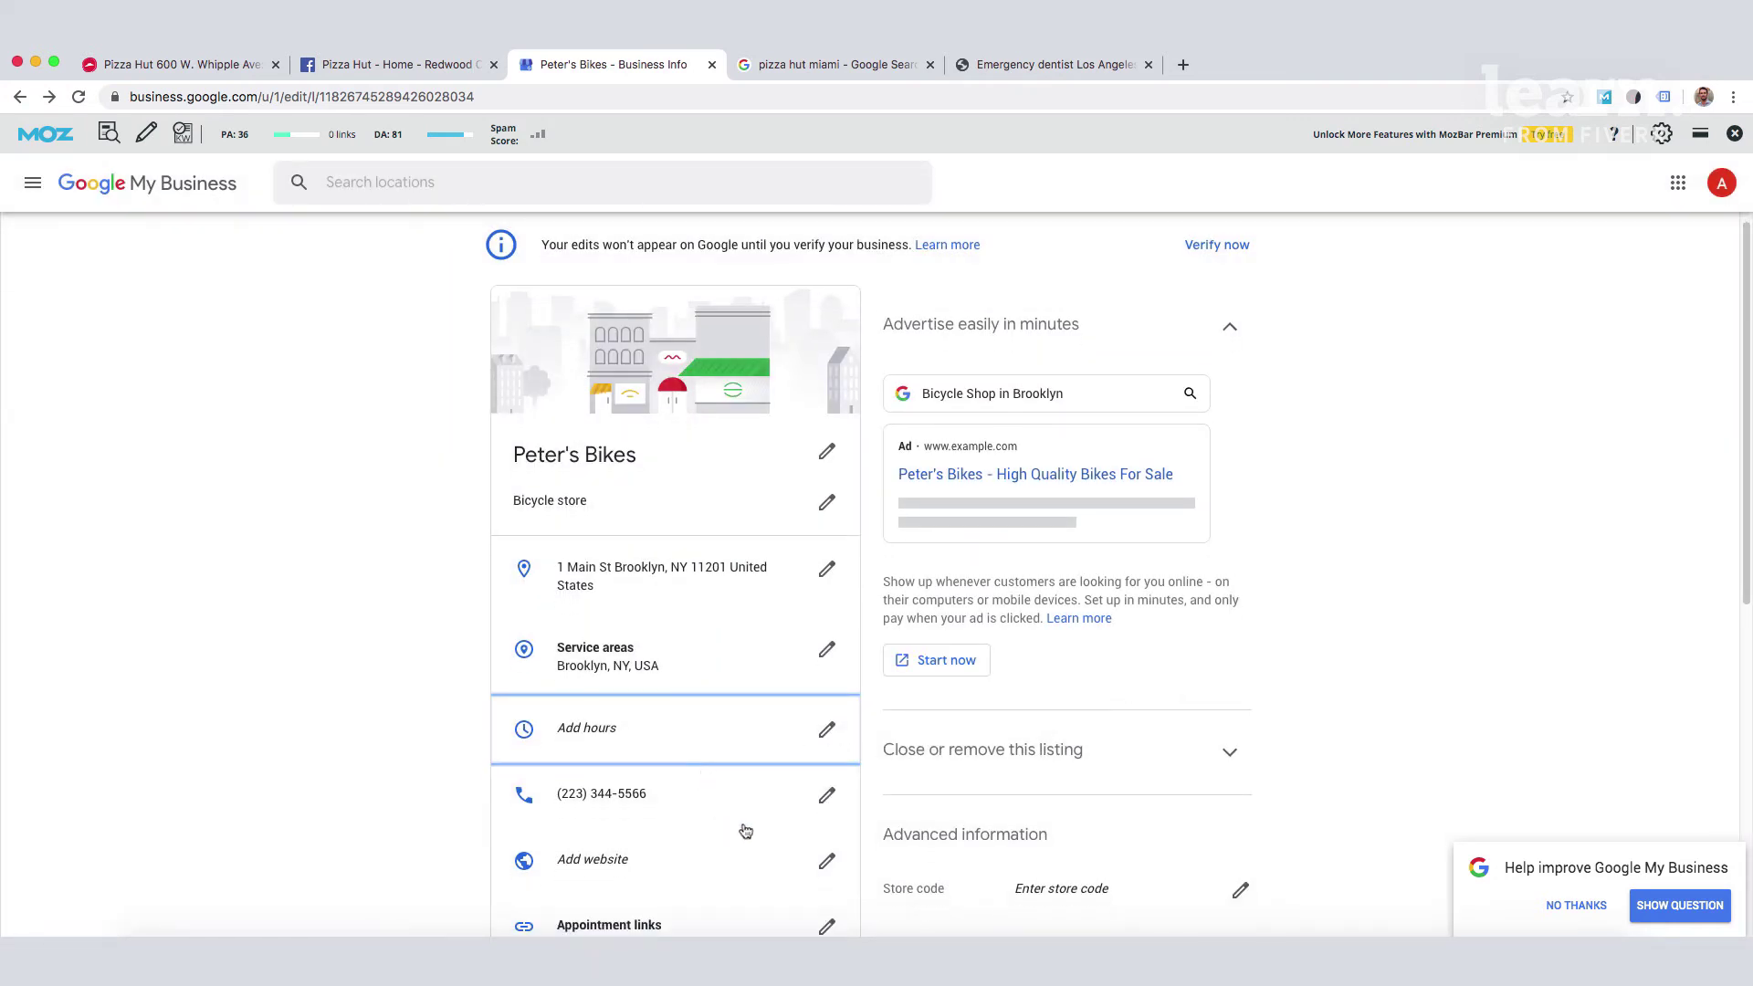
pyautogui.click(827, 861)
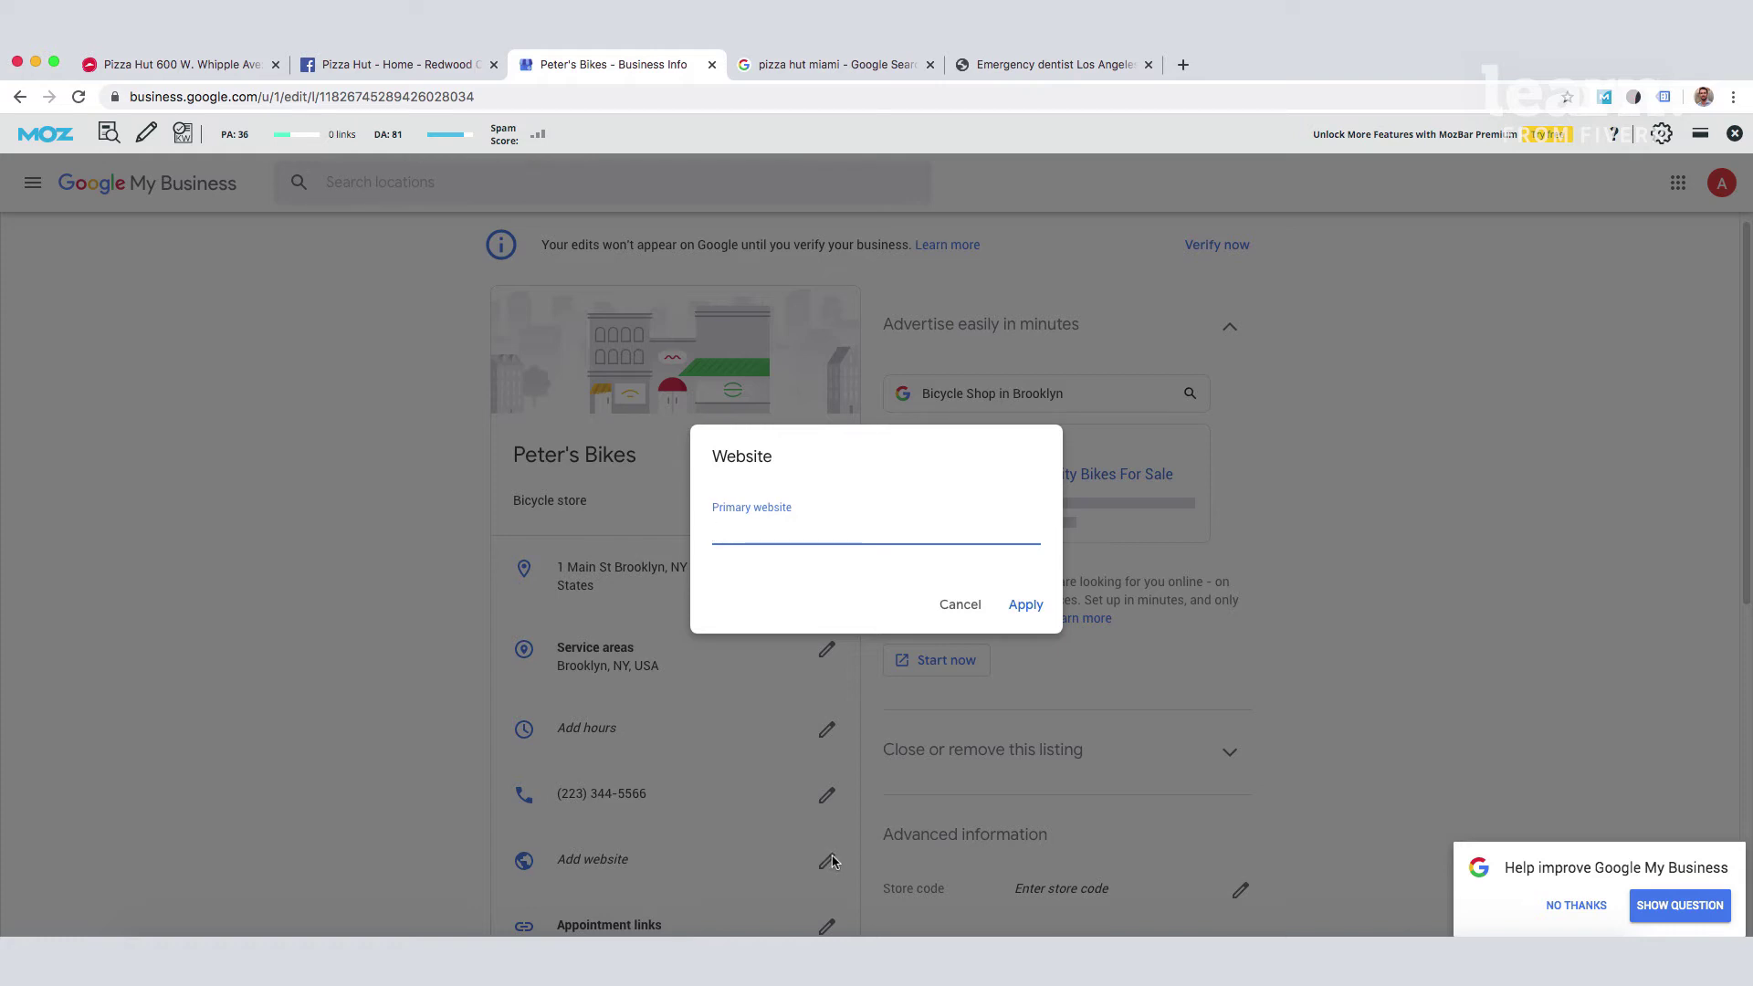
pyautogui.rightClick(810, 525)
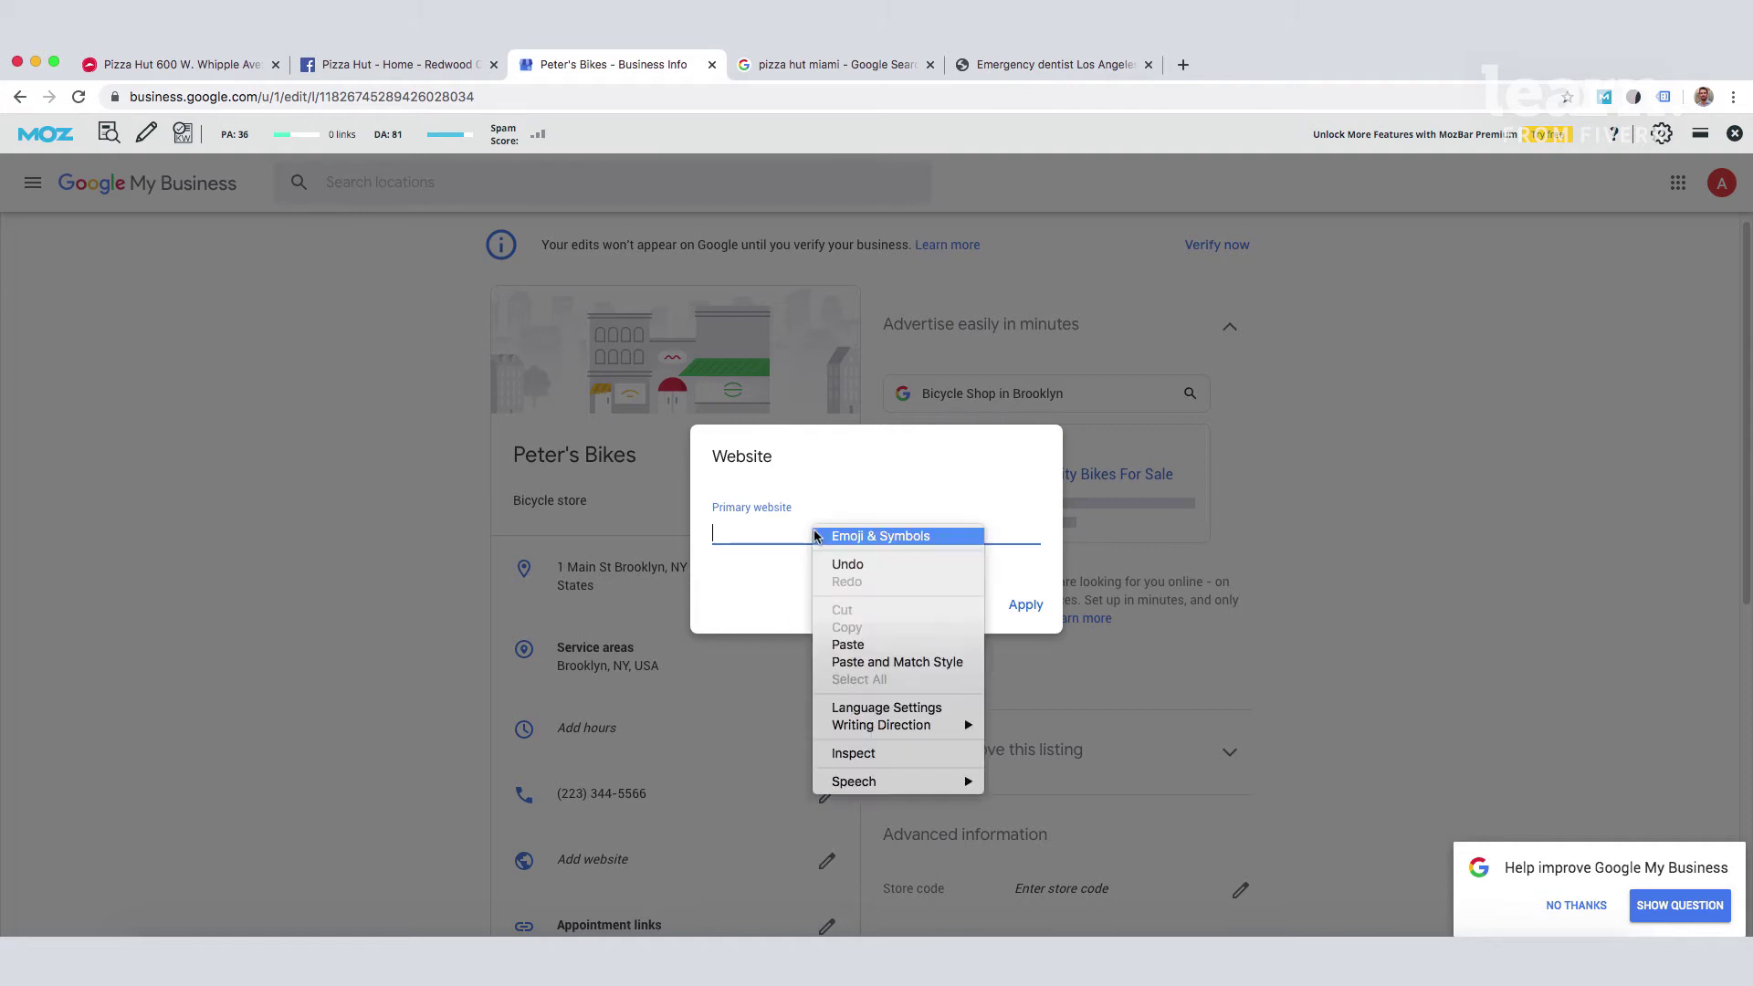
pyautogui.click(861, 646)
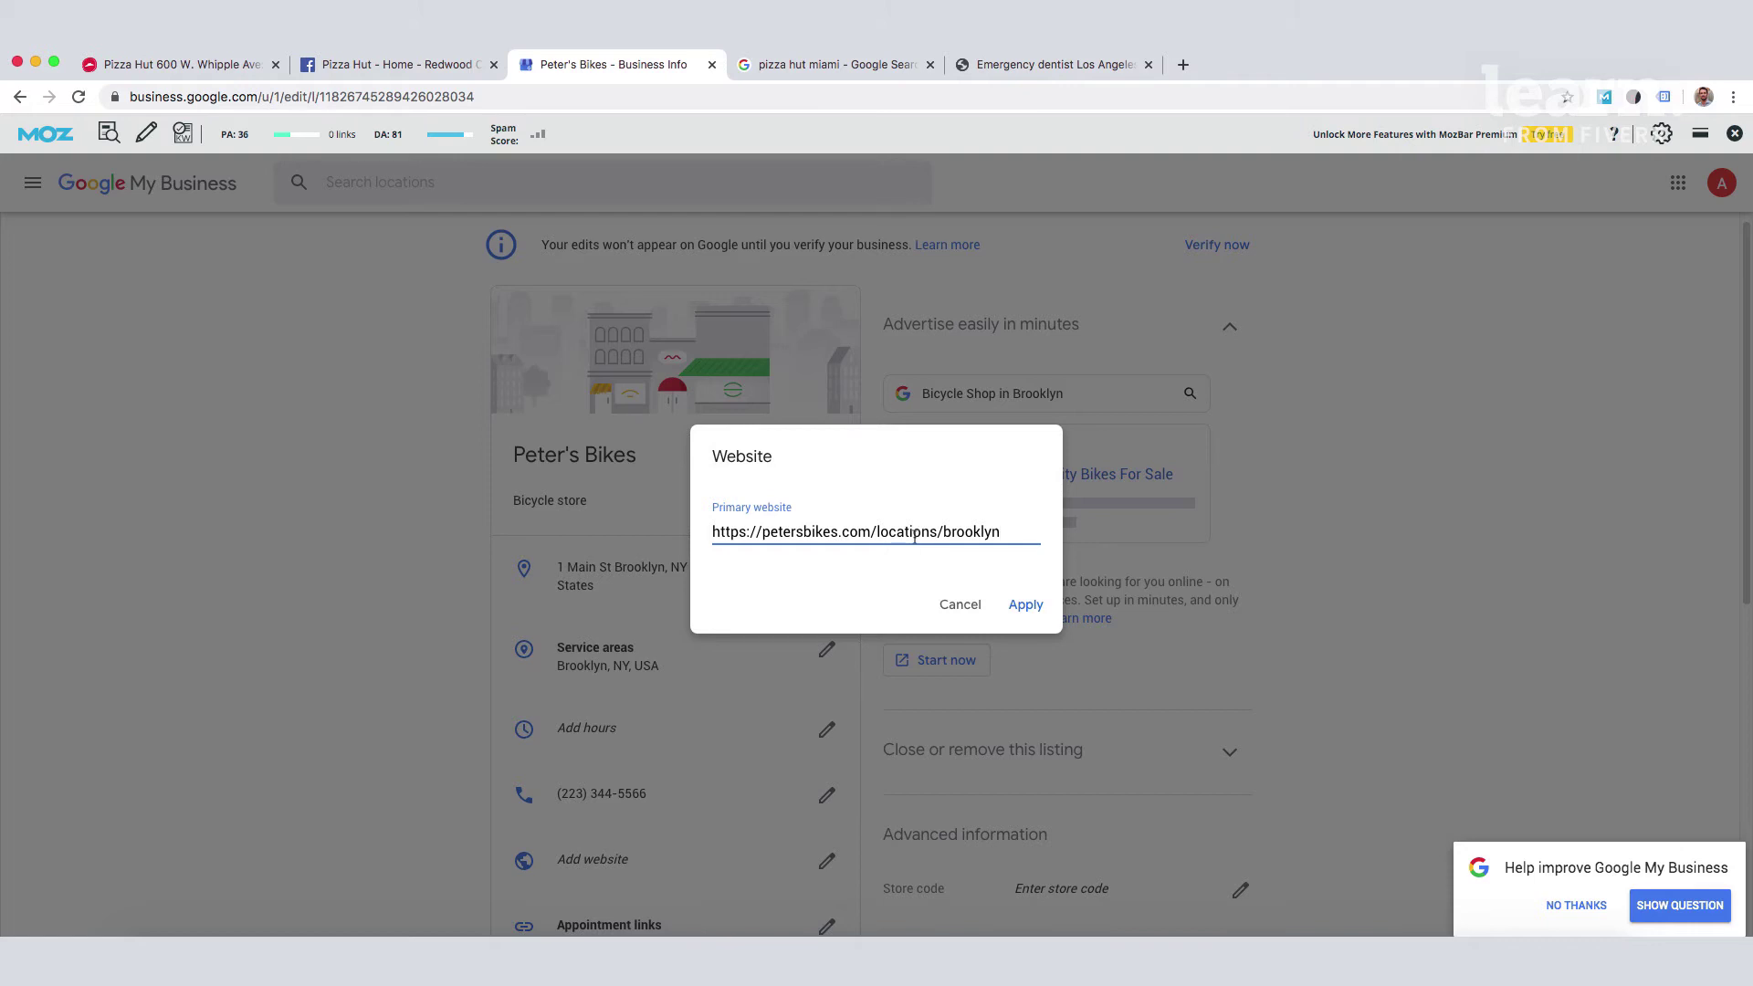
pyautogui.click(1024, 612)
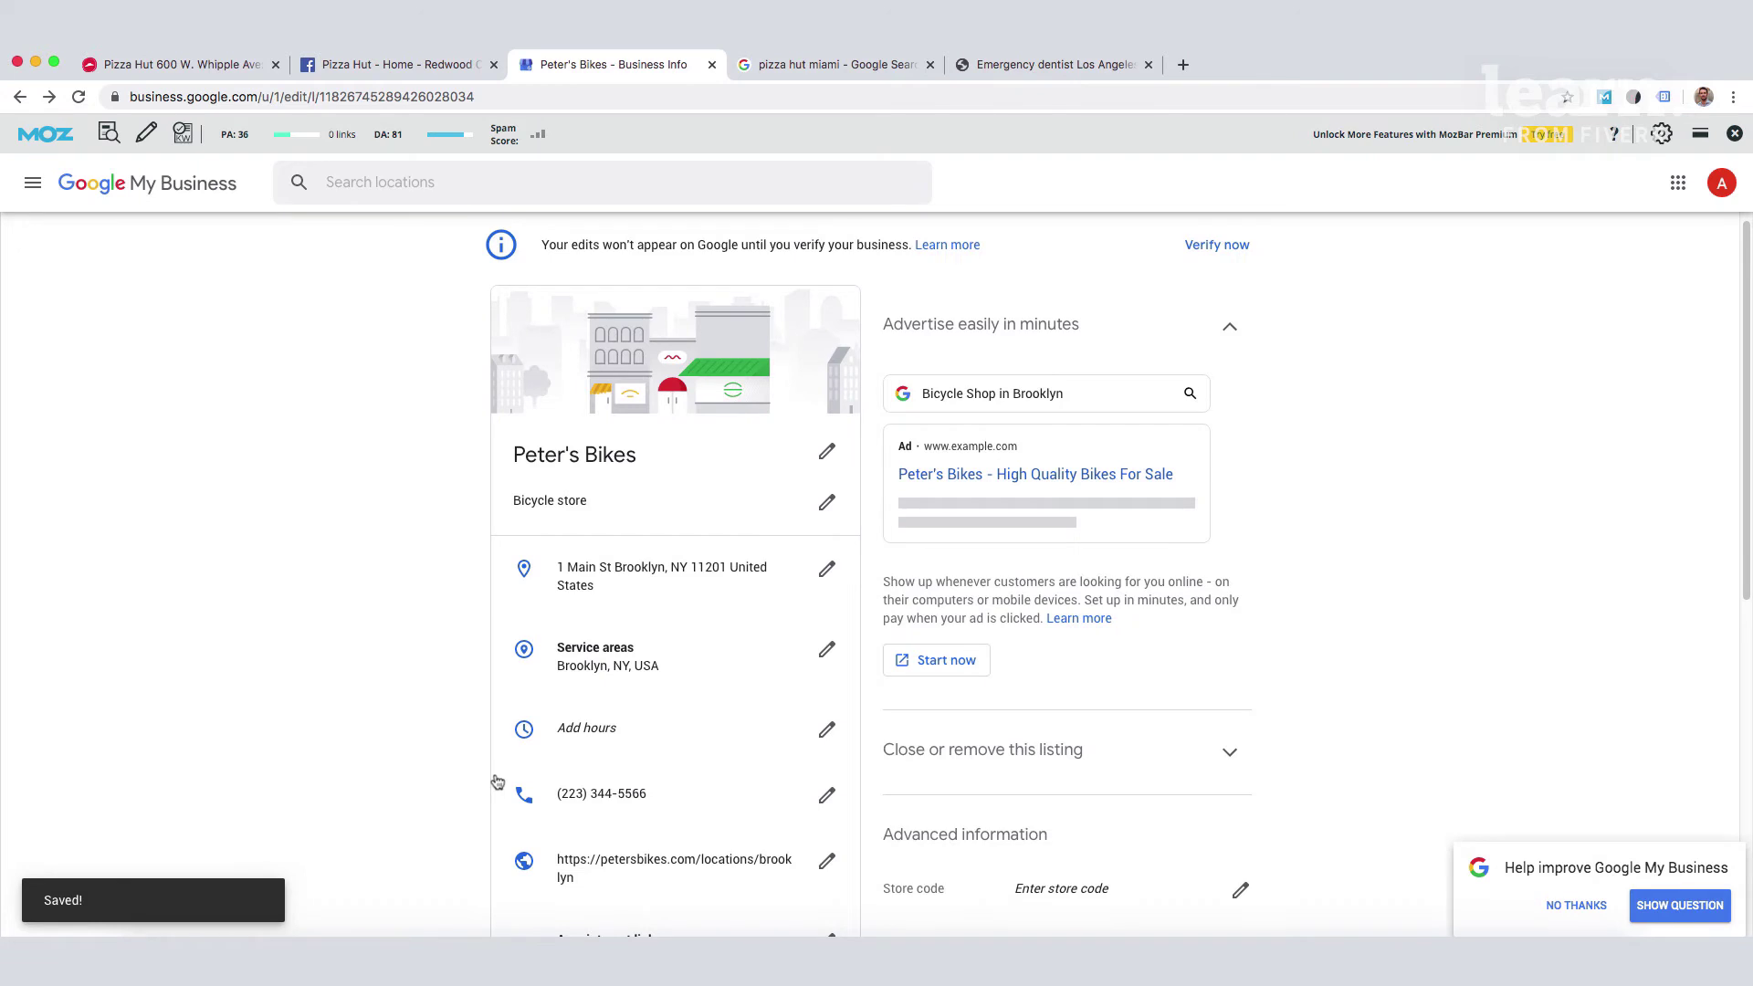
# Glance at the Products page, return to Info, and open the empty 'From the business' description dialog
pyautogui.scroll(-3, 496, 785)
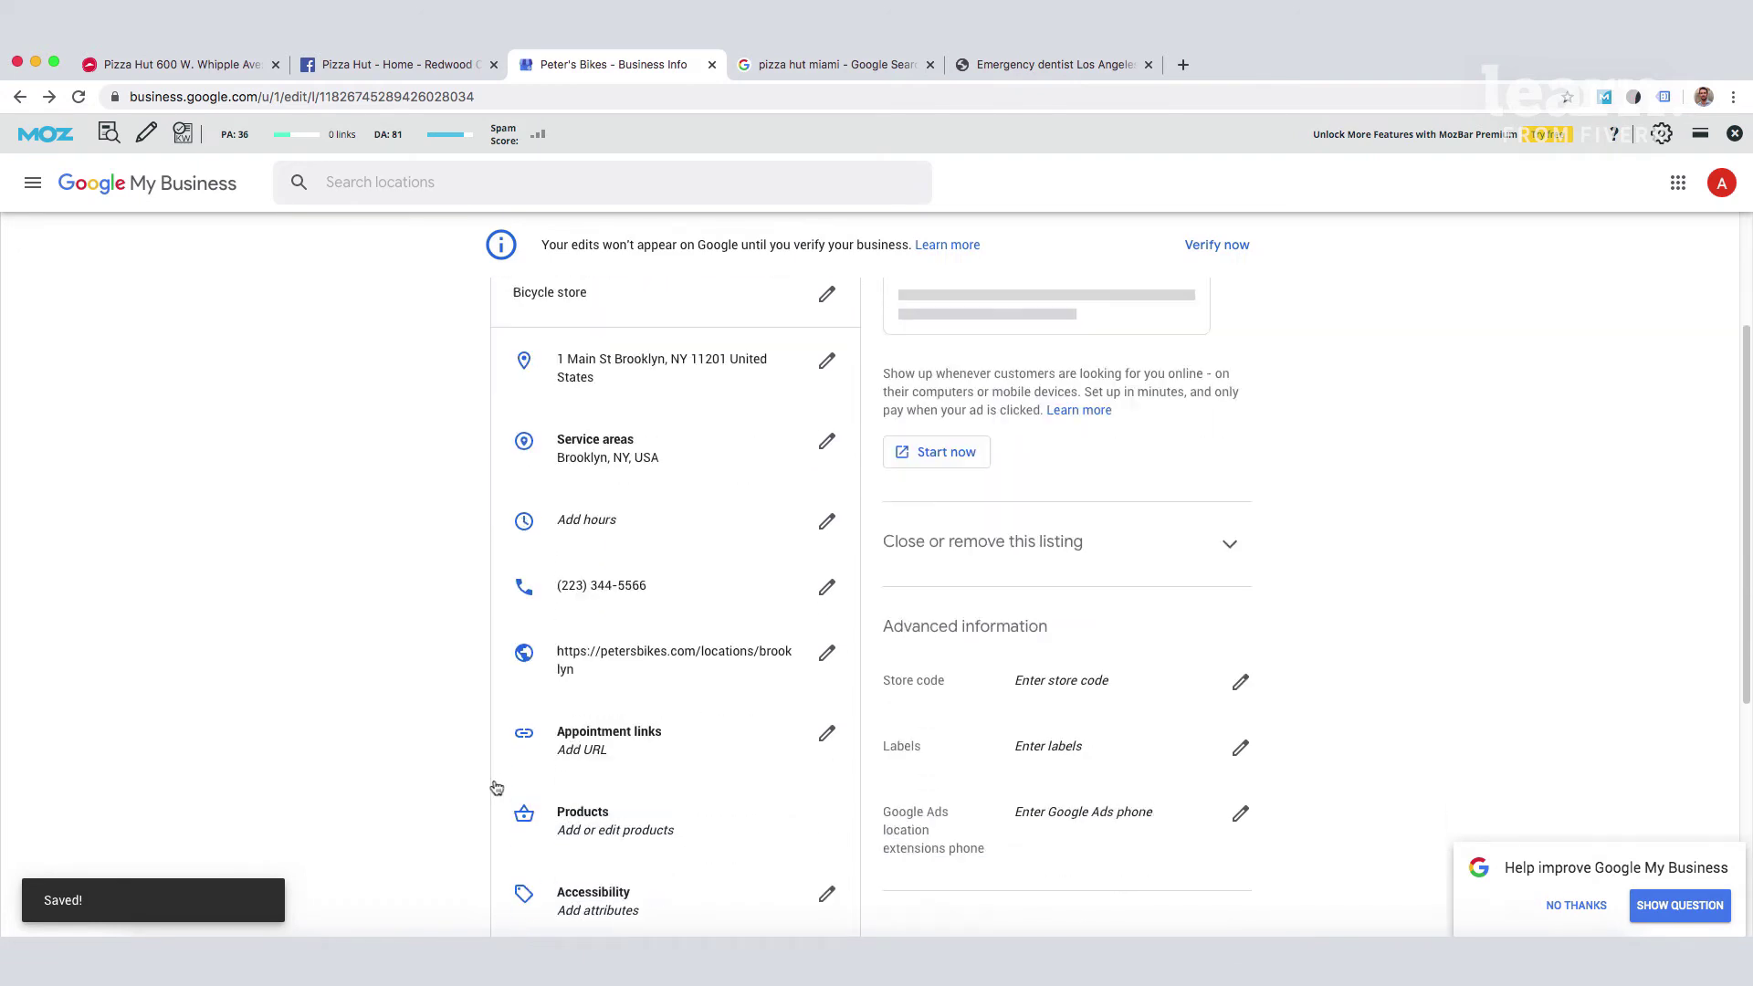
pyautogui.click(663, 776)
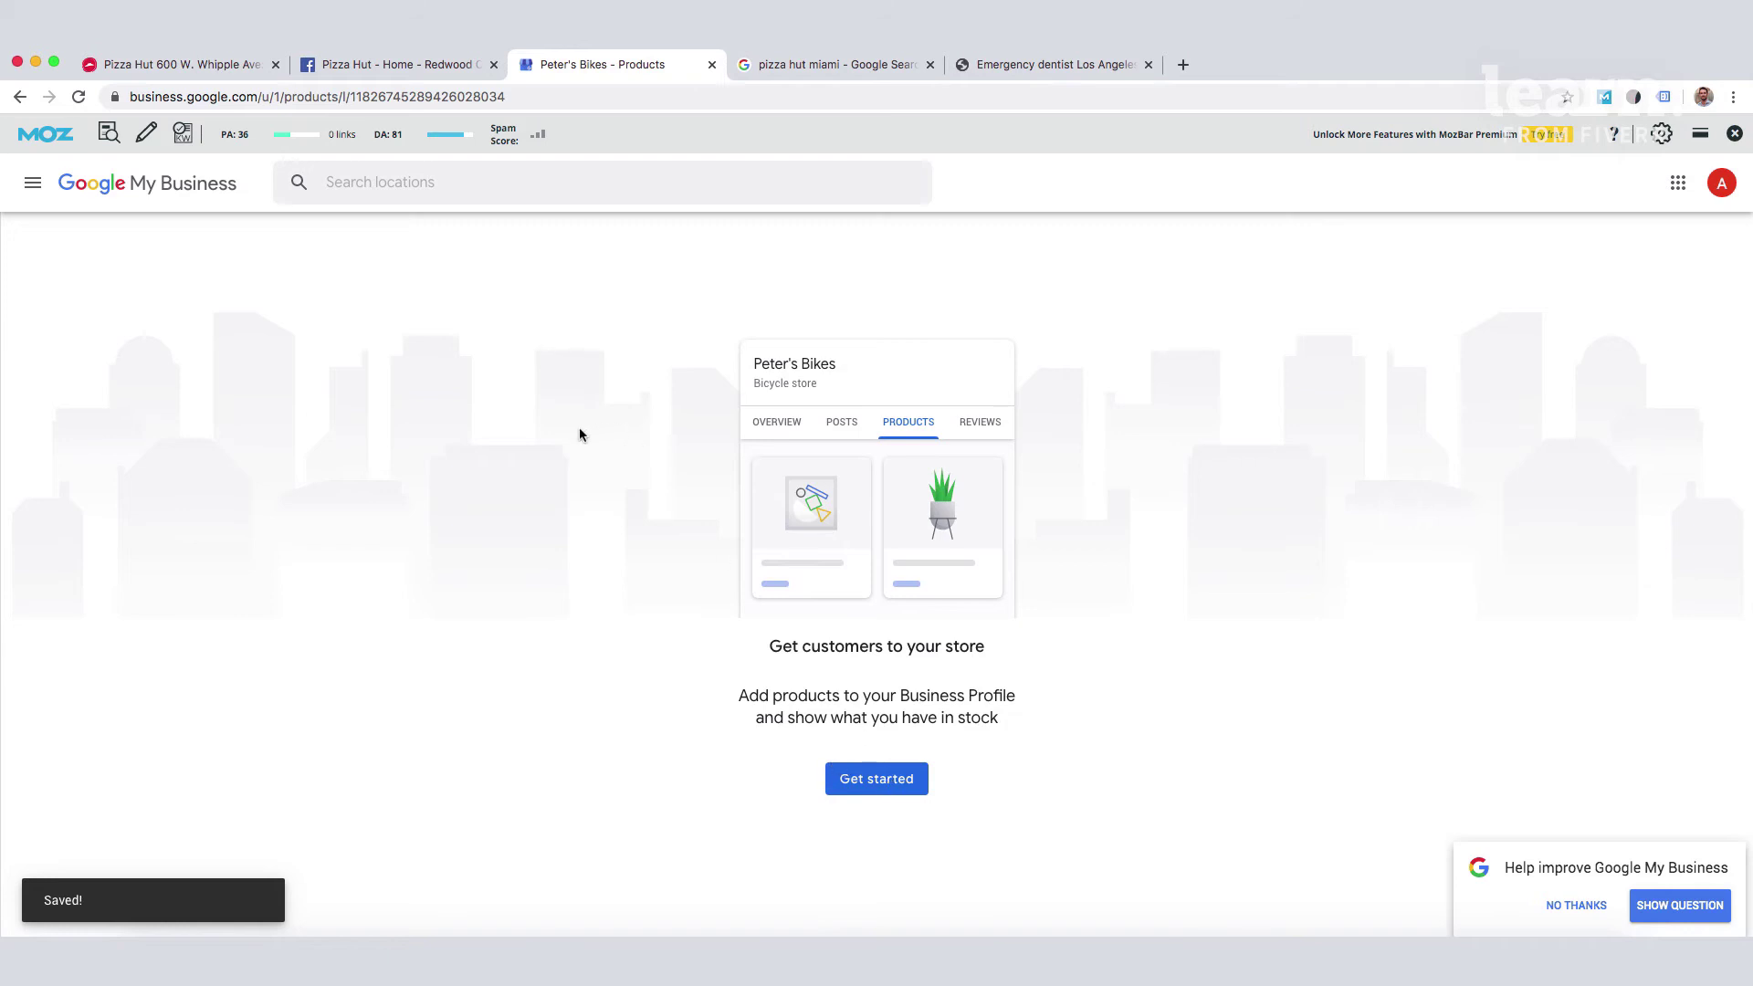
pyautogui.click(21, 97)
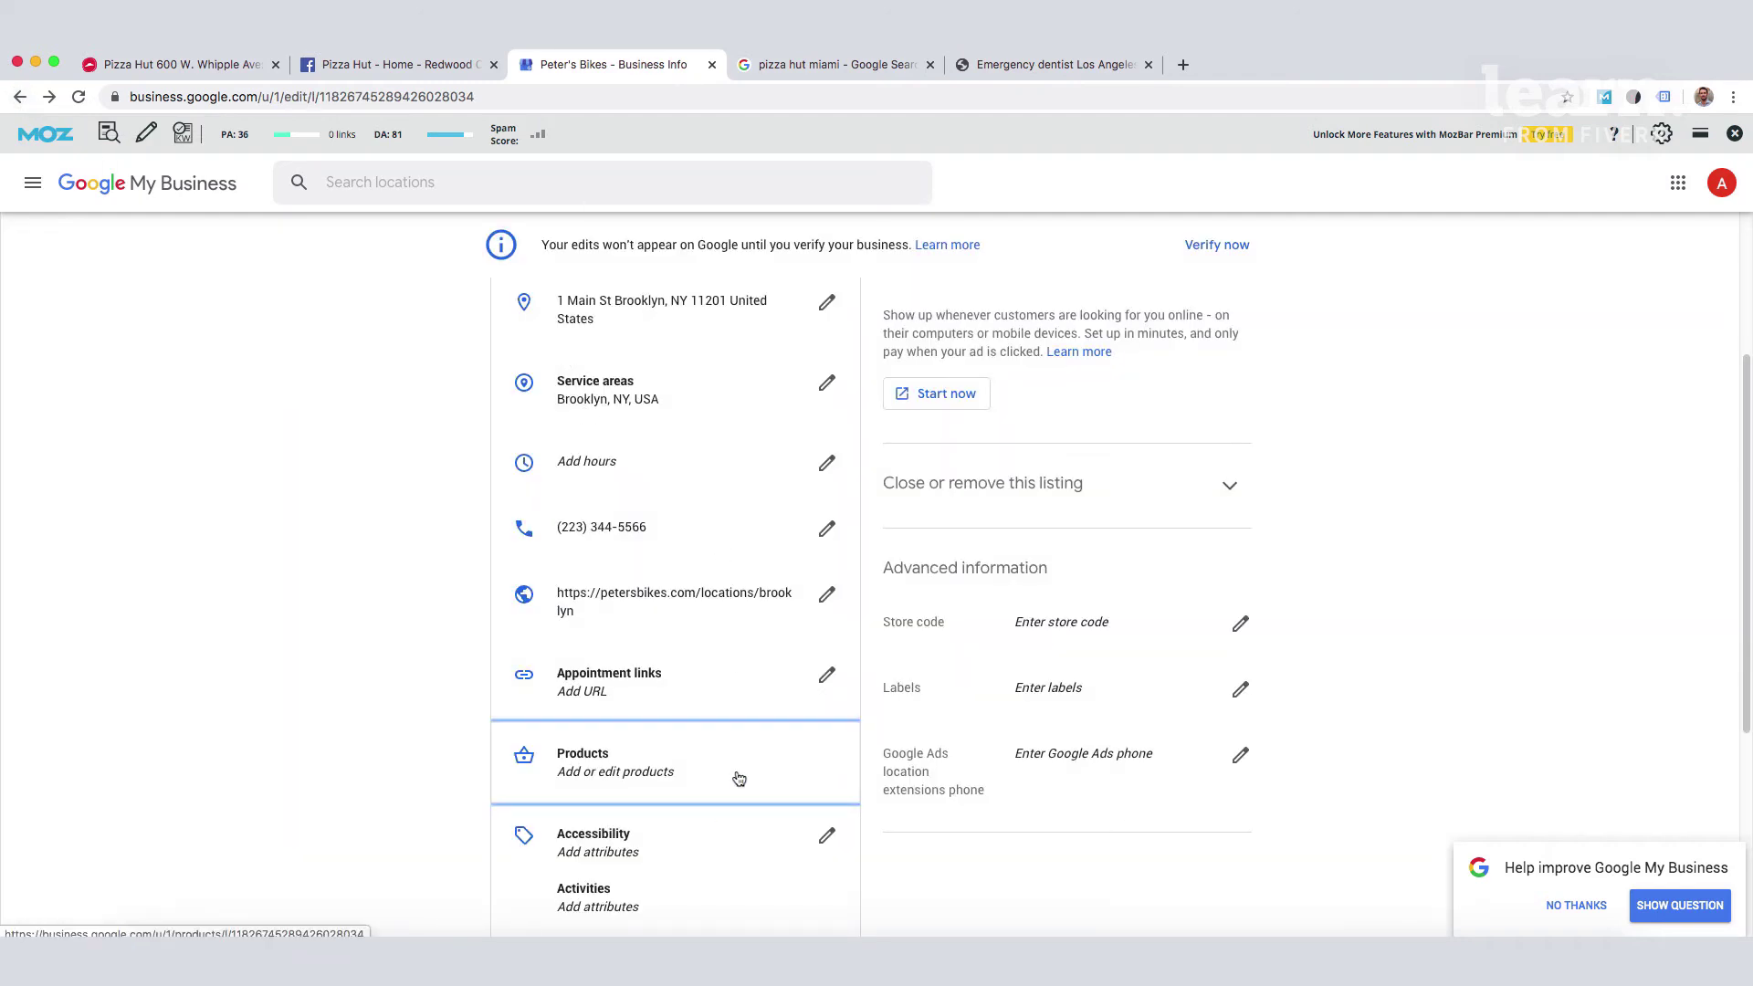
pyautogui.scroll(-1, 785, 801)
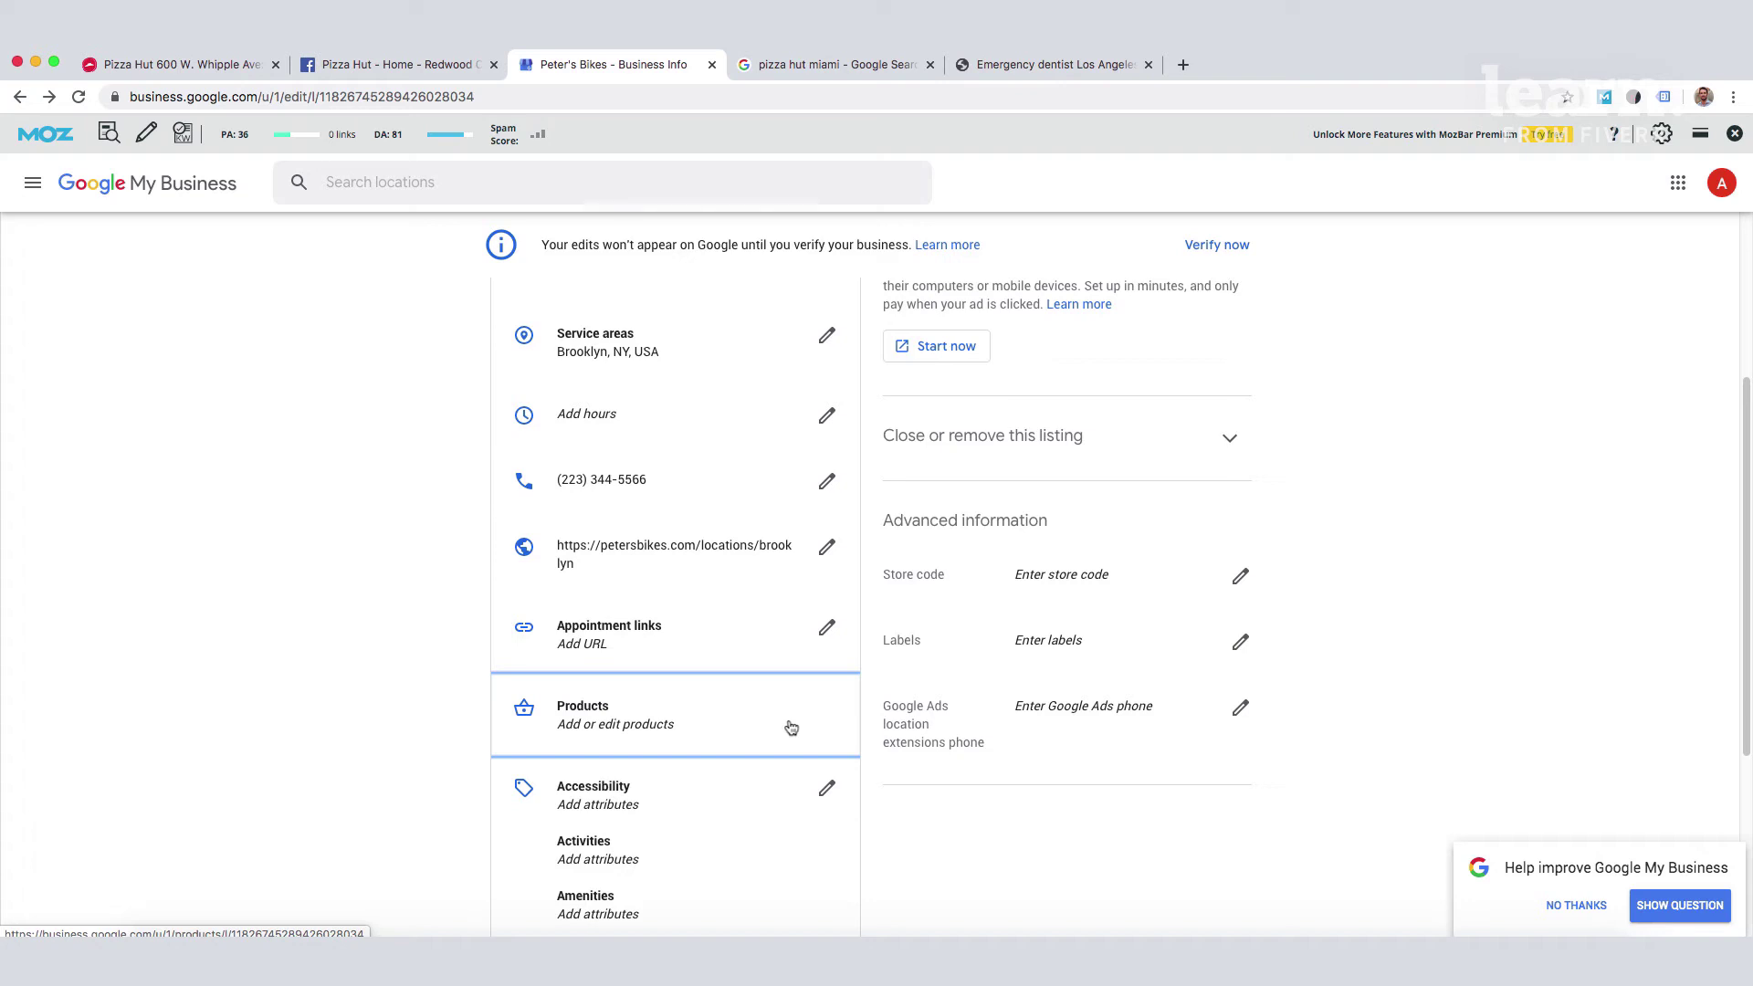
pyautogui.scroll(-5, 791, 727)
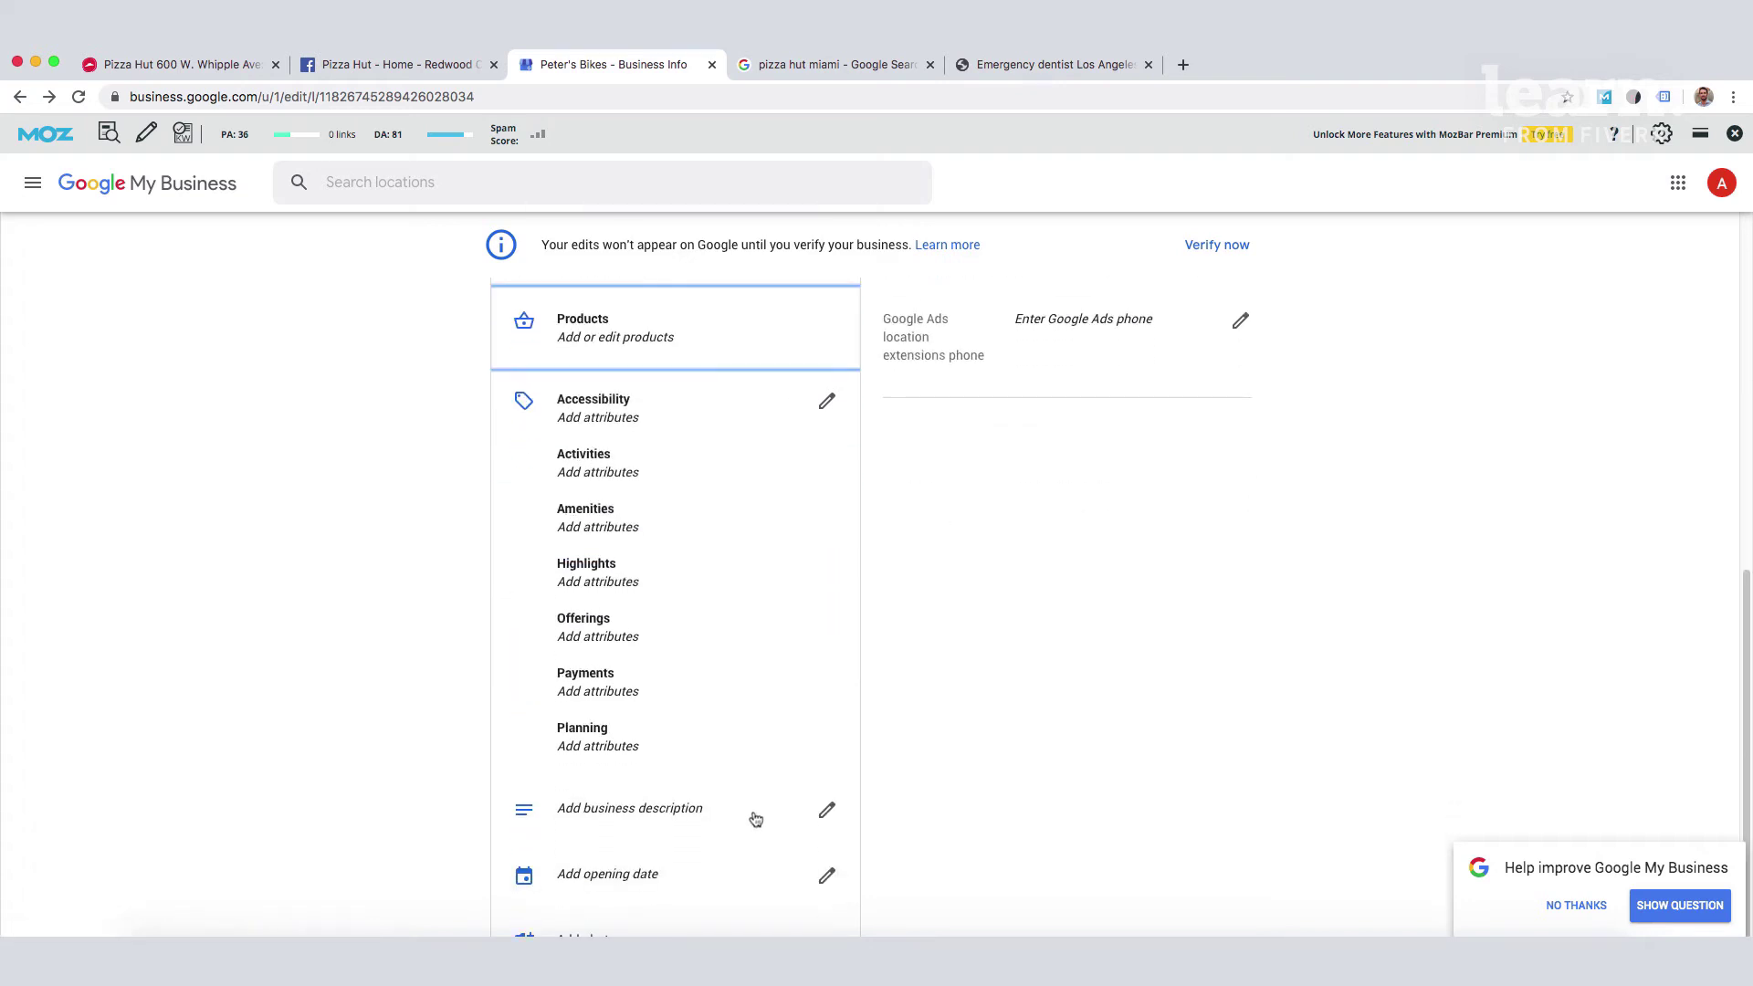
pyautogui.click(755, 819)
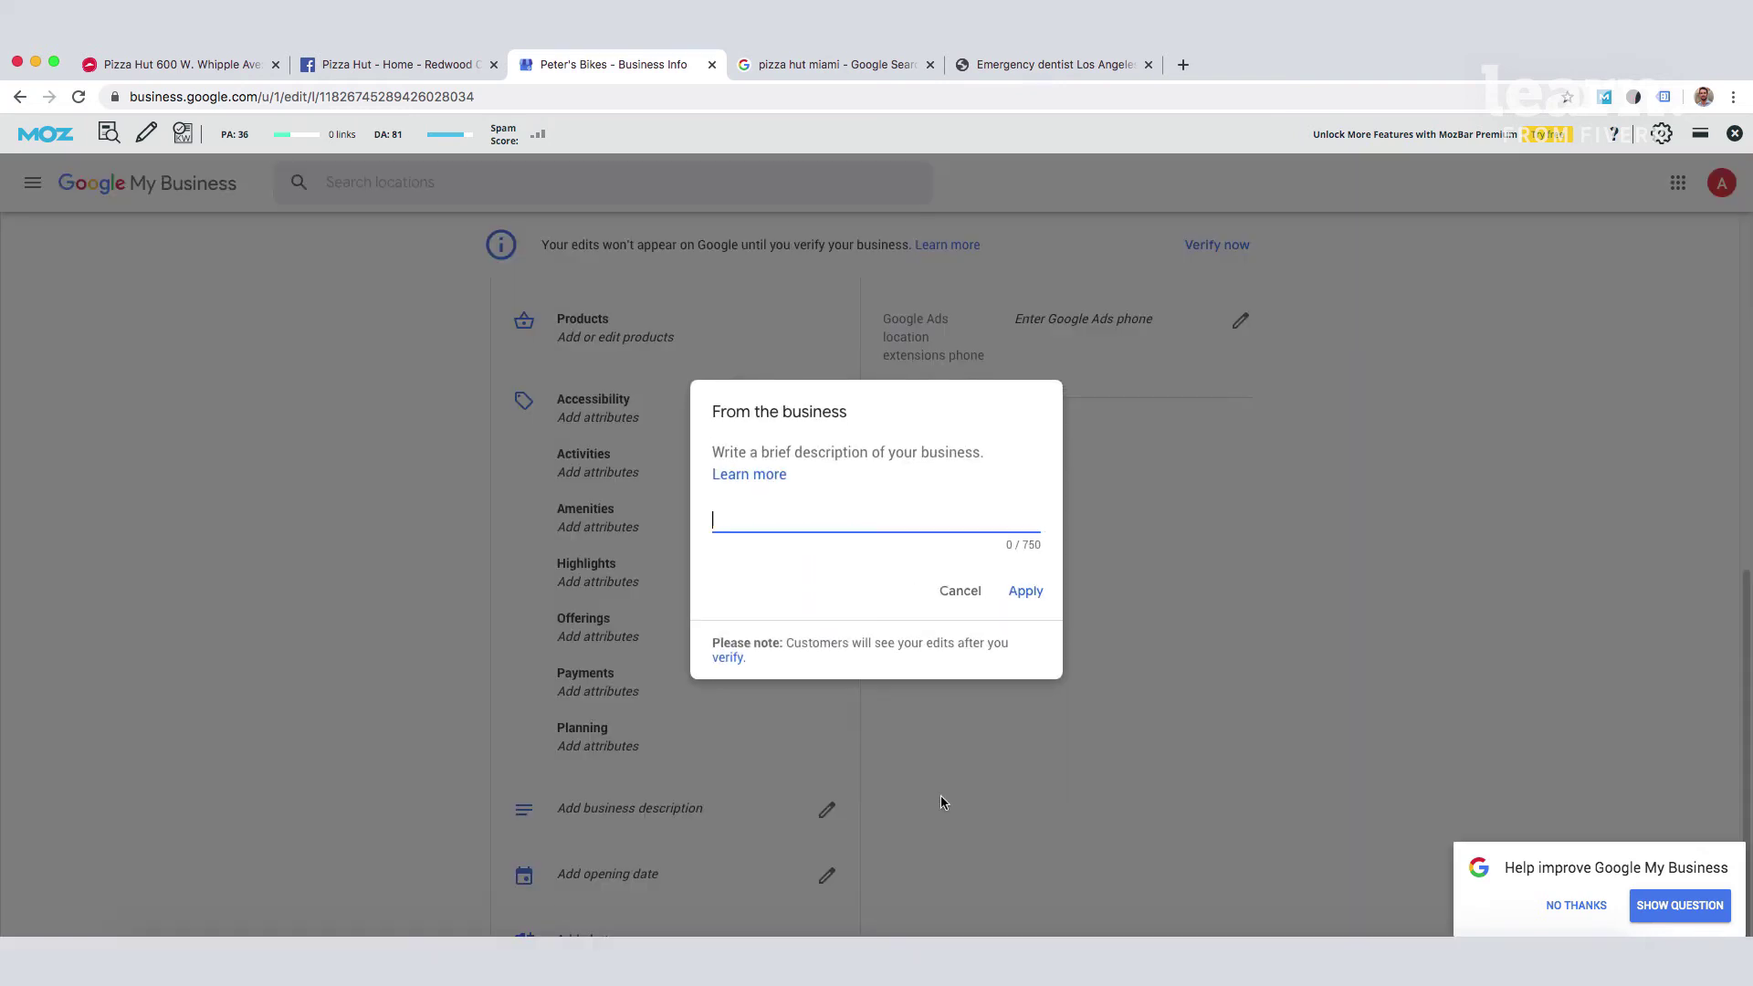
# Cancel the empty description dialog and go to the Add photos page
pyautogui.click(949, 591)
pyautogui.scroll(-2, 808, 671)
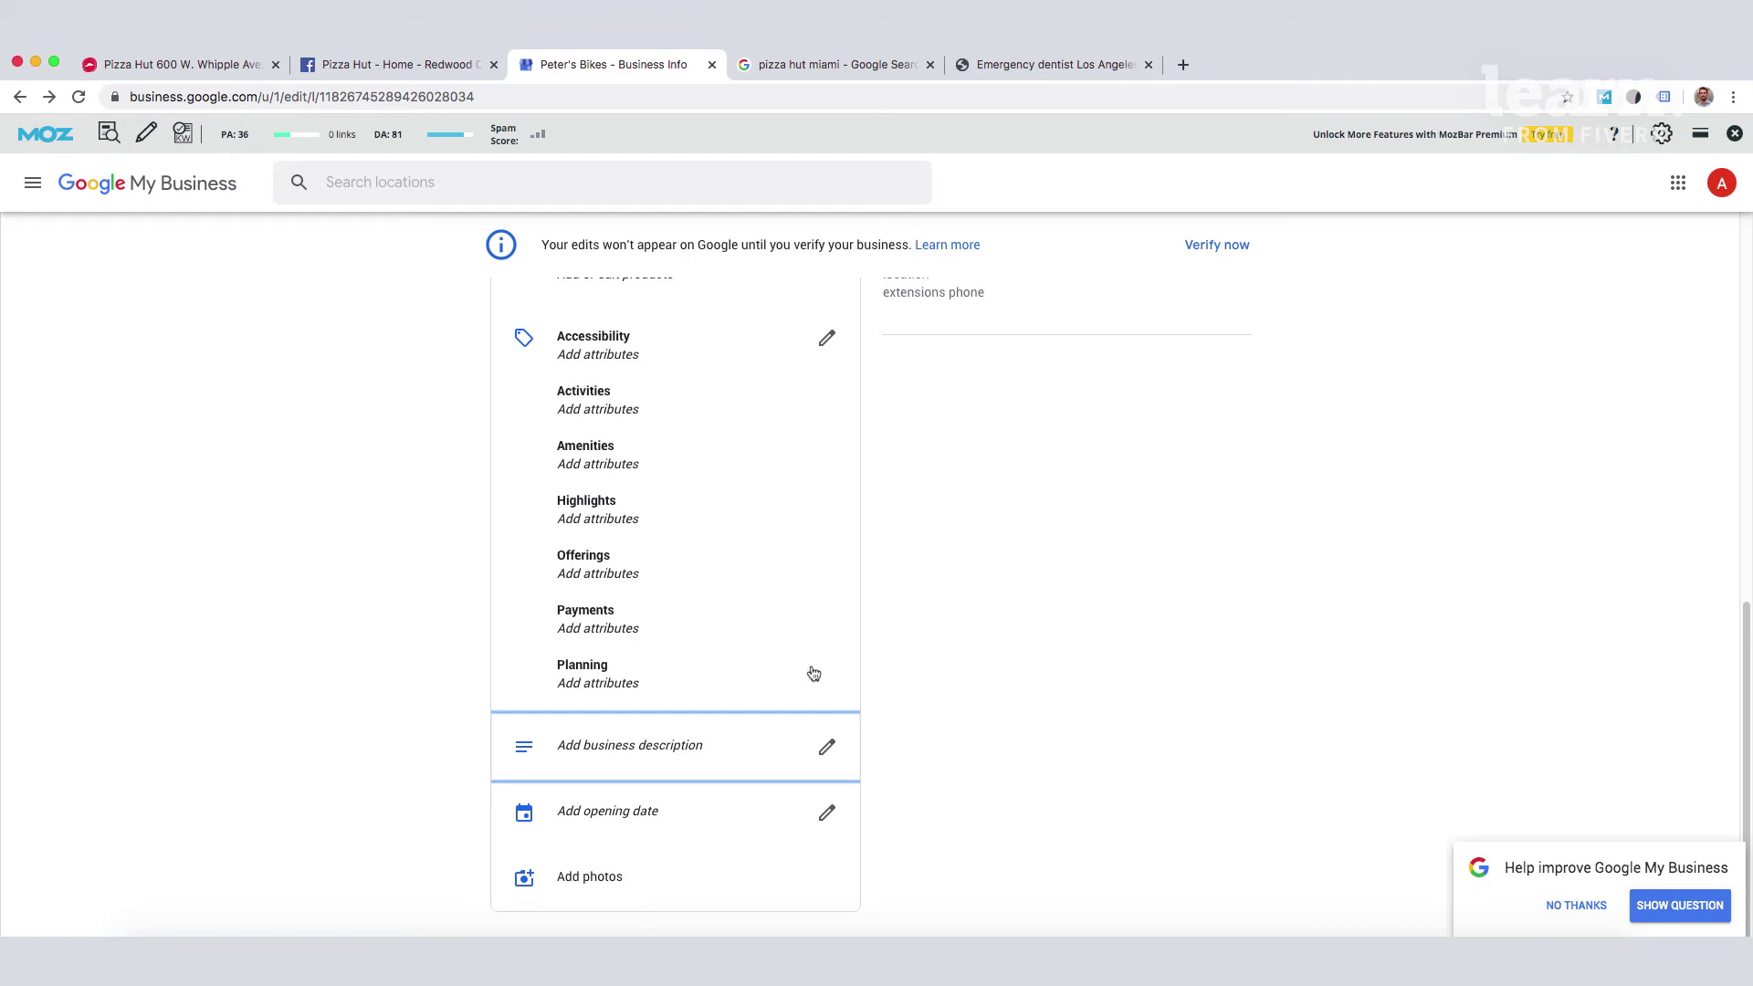
pyautogui.click(606, 881)
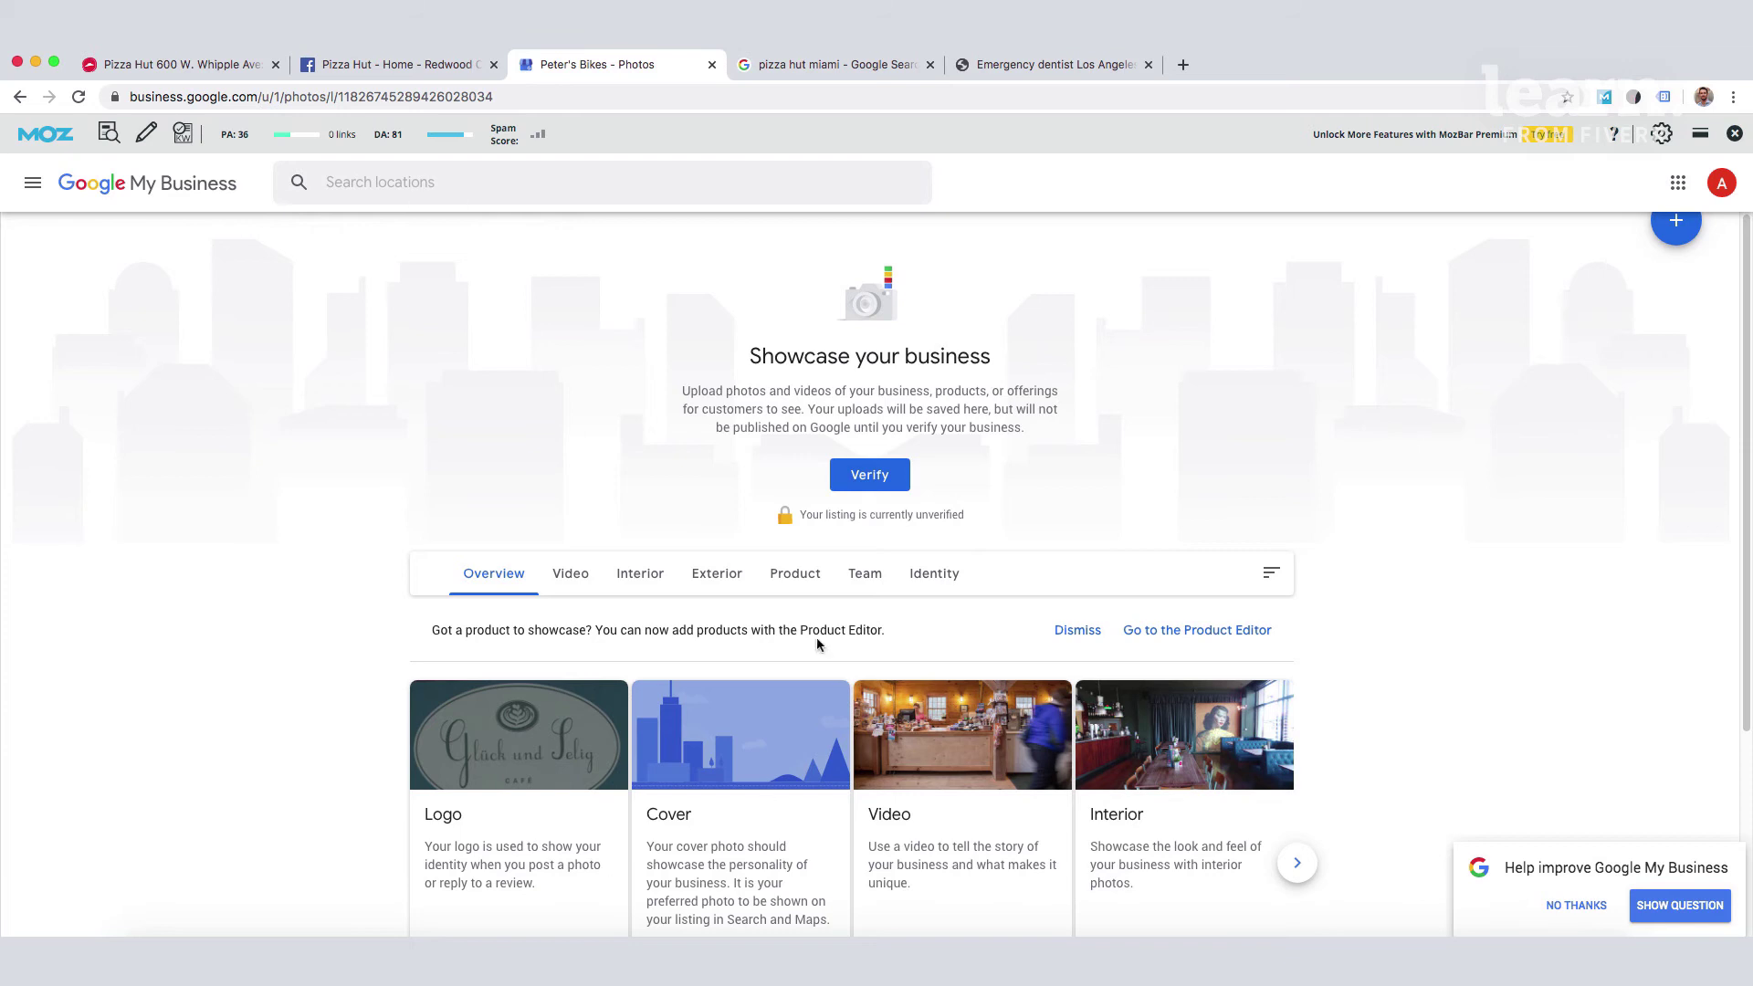
# Flip through the photo category tabs, ending back on Product
pyautogui.click(782, 578)
pyautogui.click(641, 587)
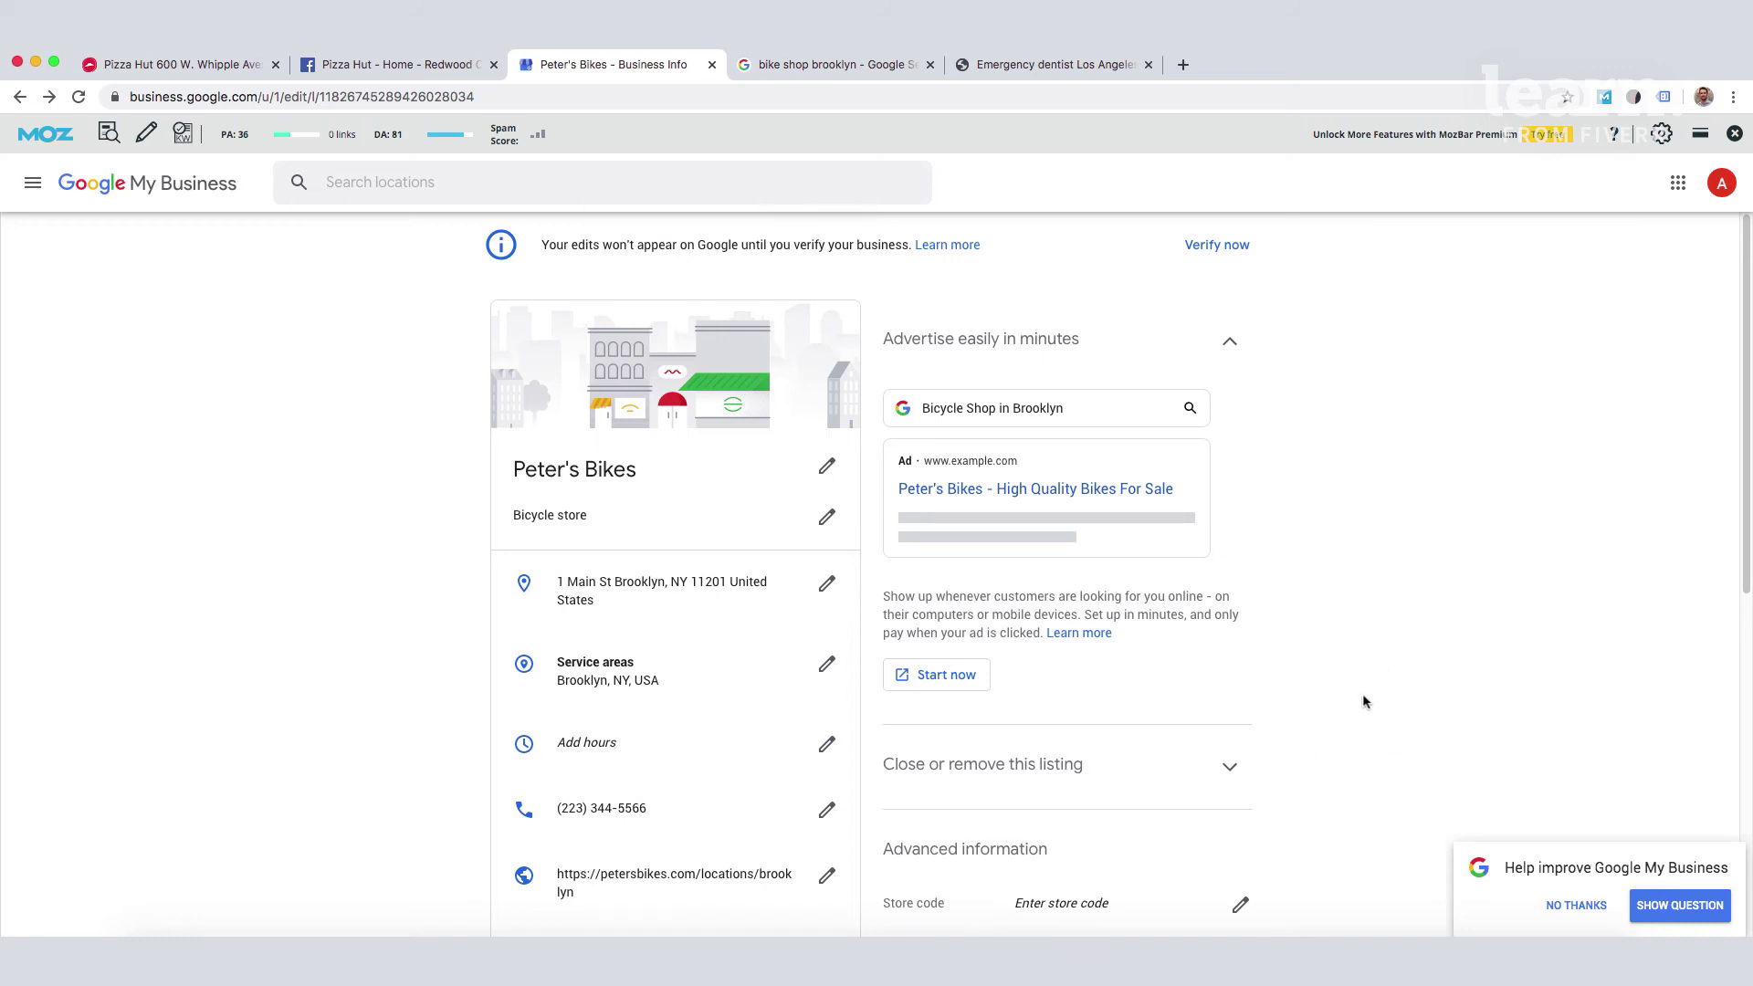
pyautogui.scroll(-1, 687, 713)
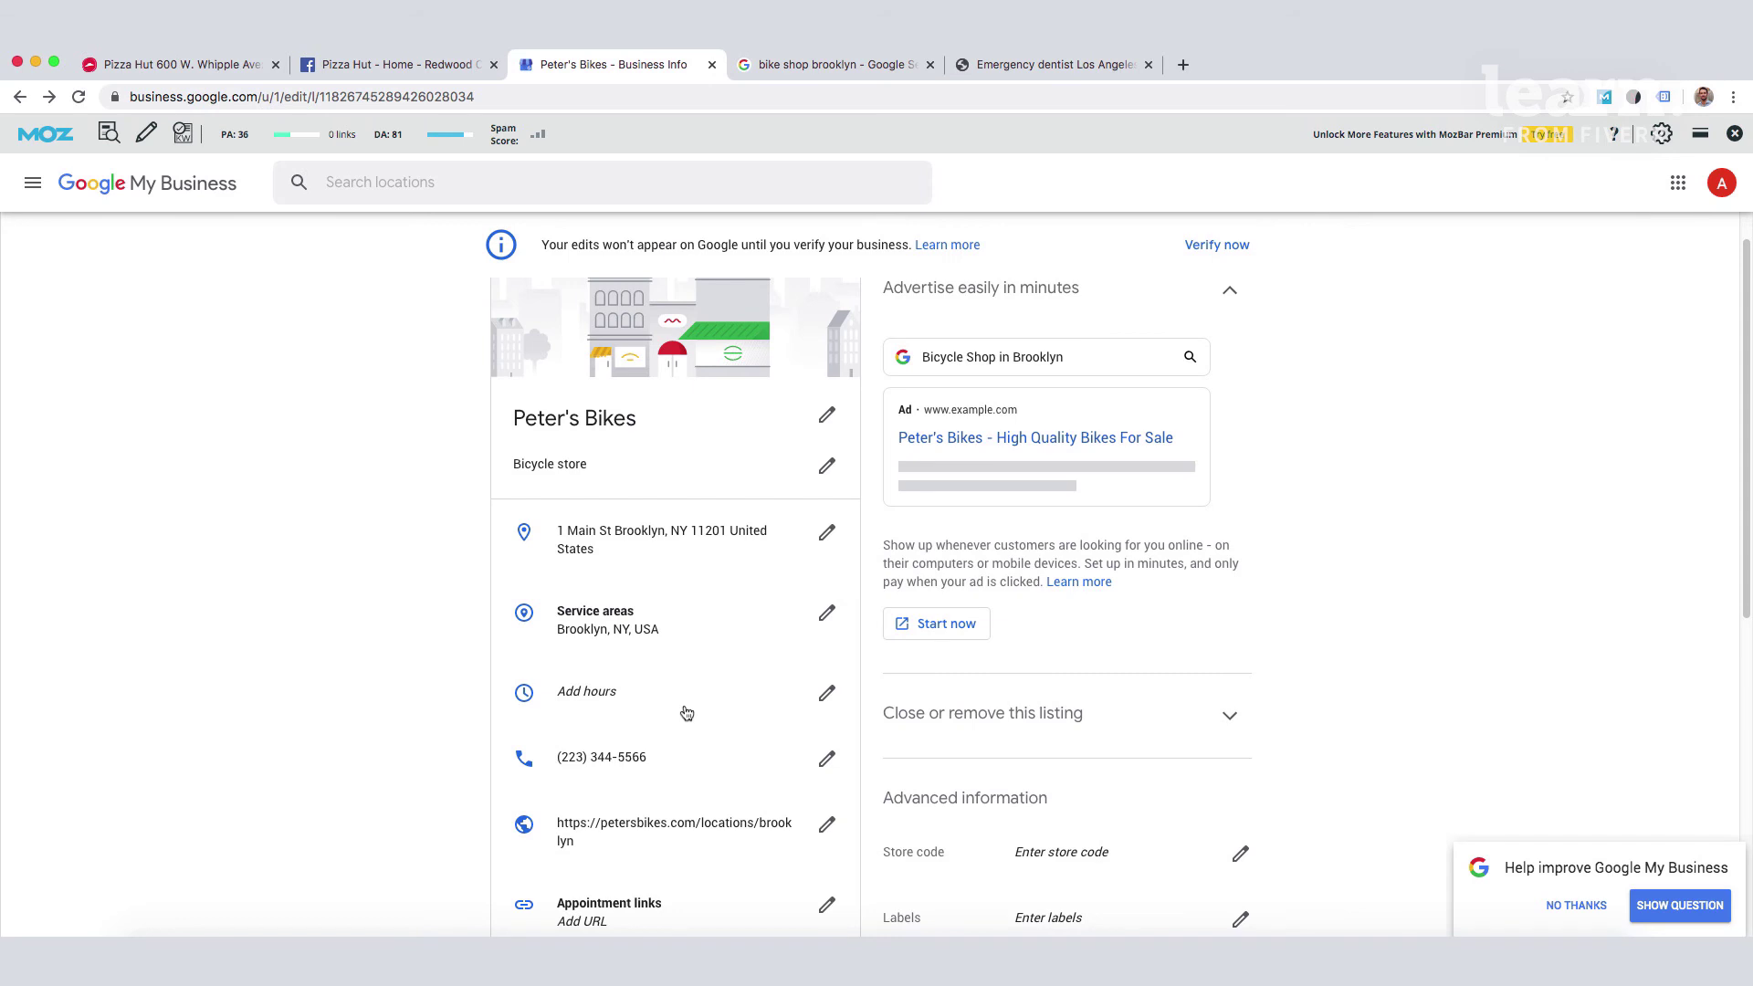
pyautogui.scroll(-10, 686, 713)
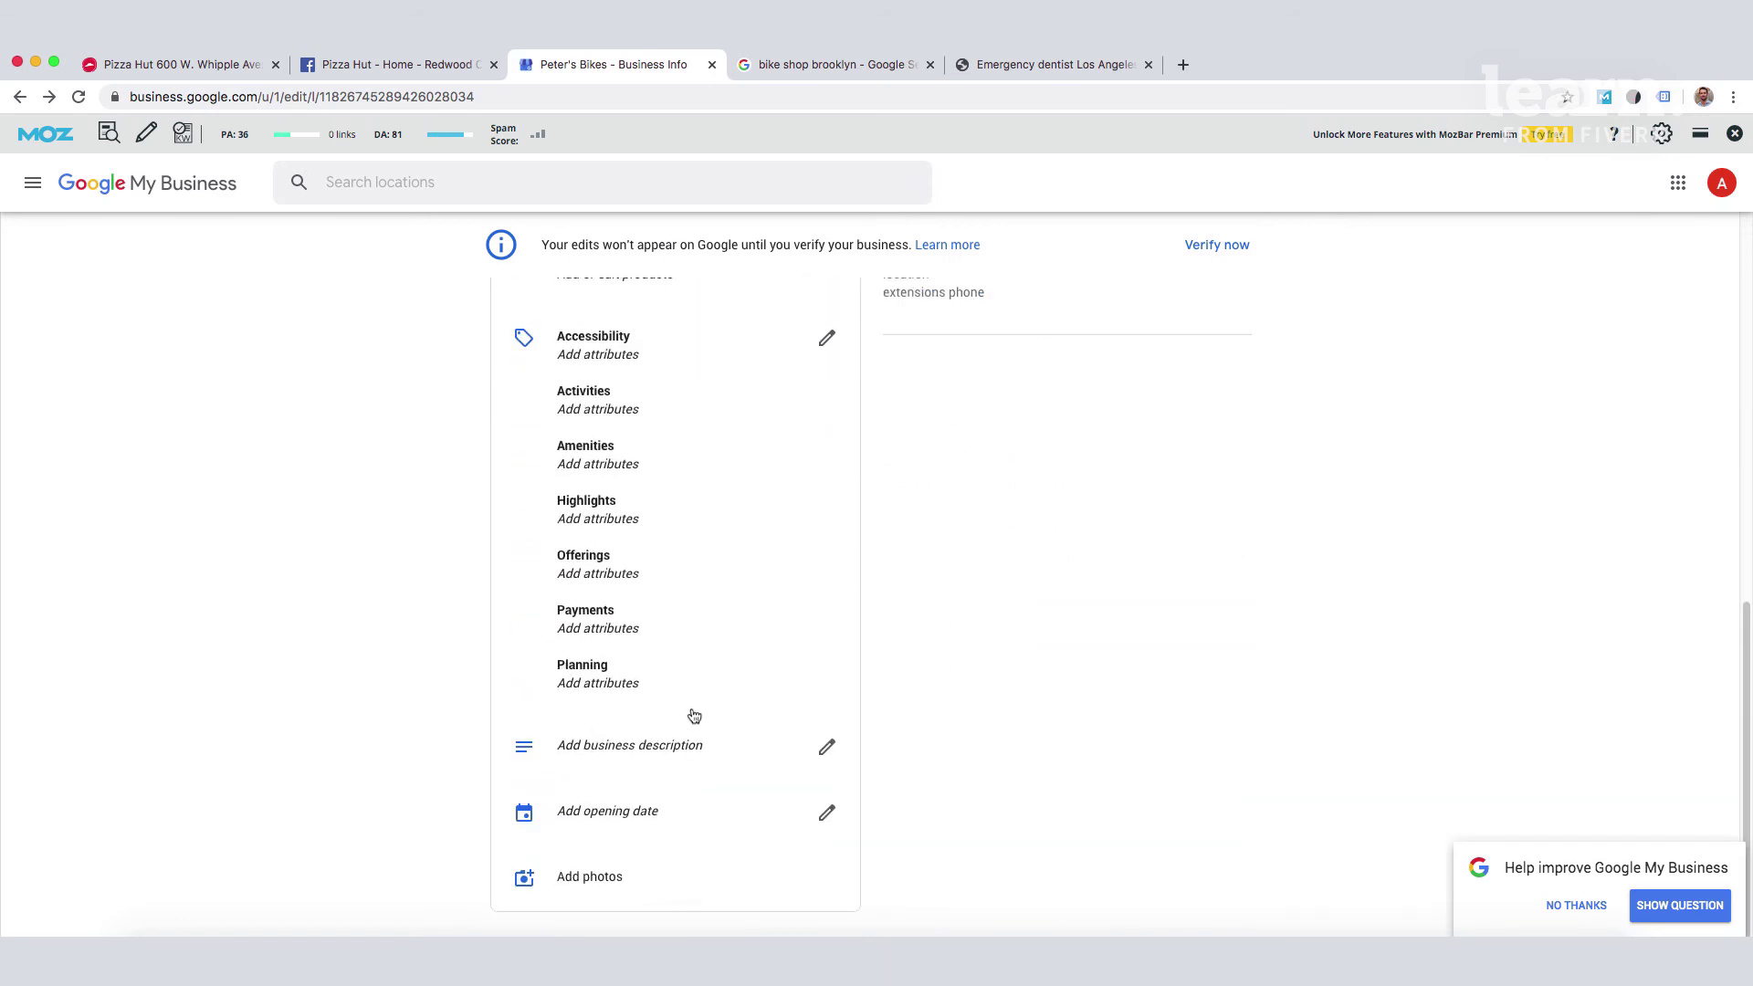
pyautogui.click(638, 880)
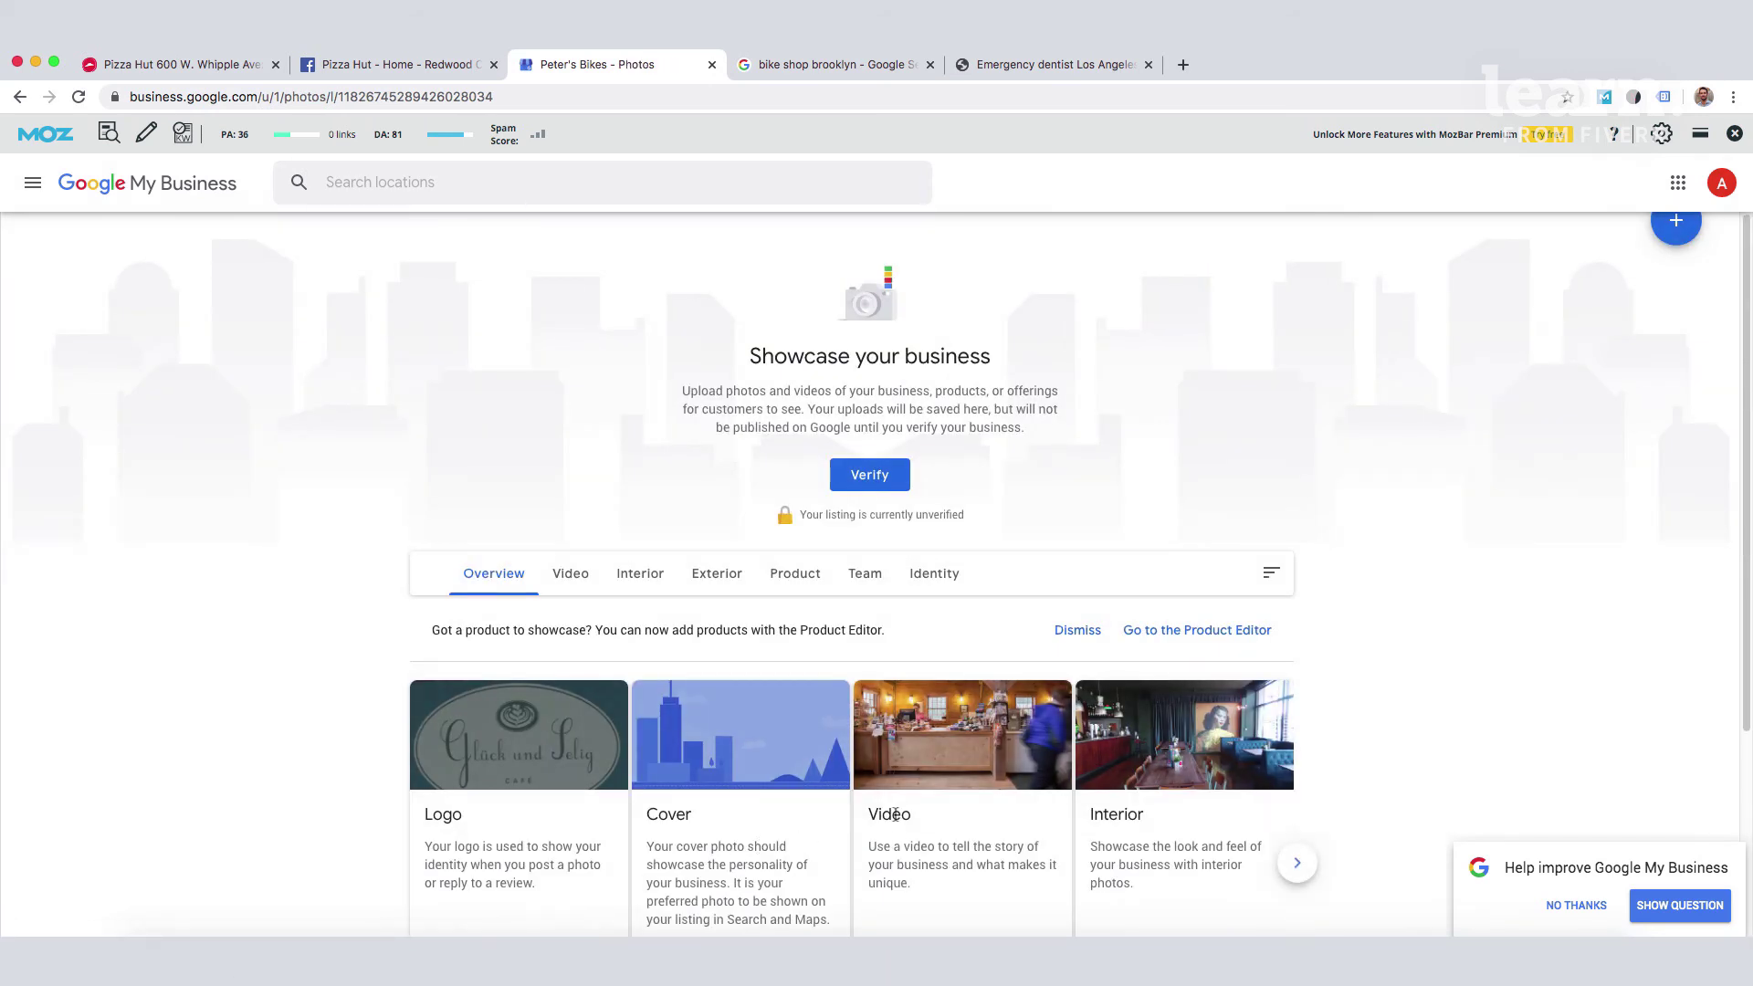
pyautogui.click(716, 577)
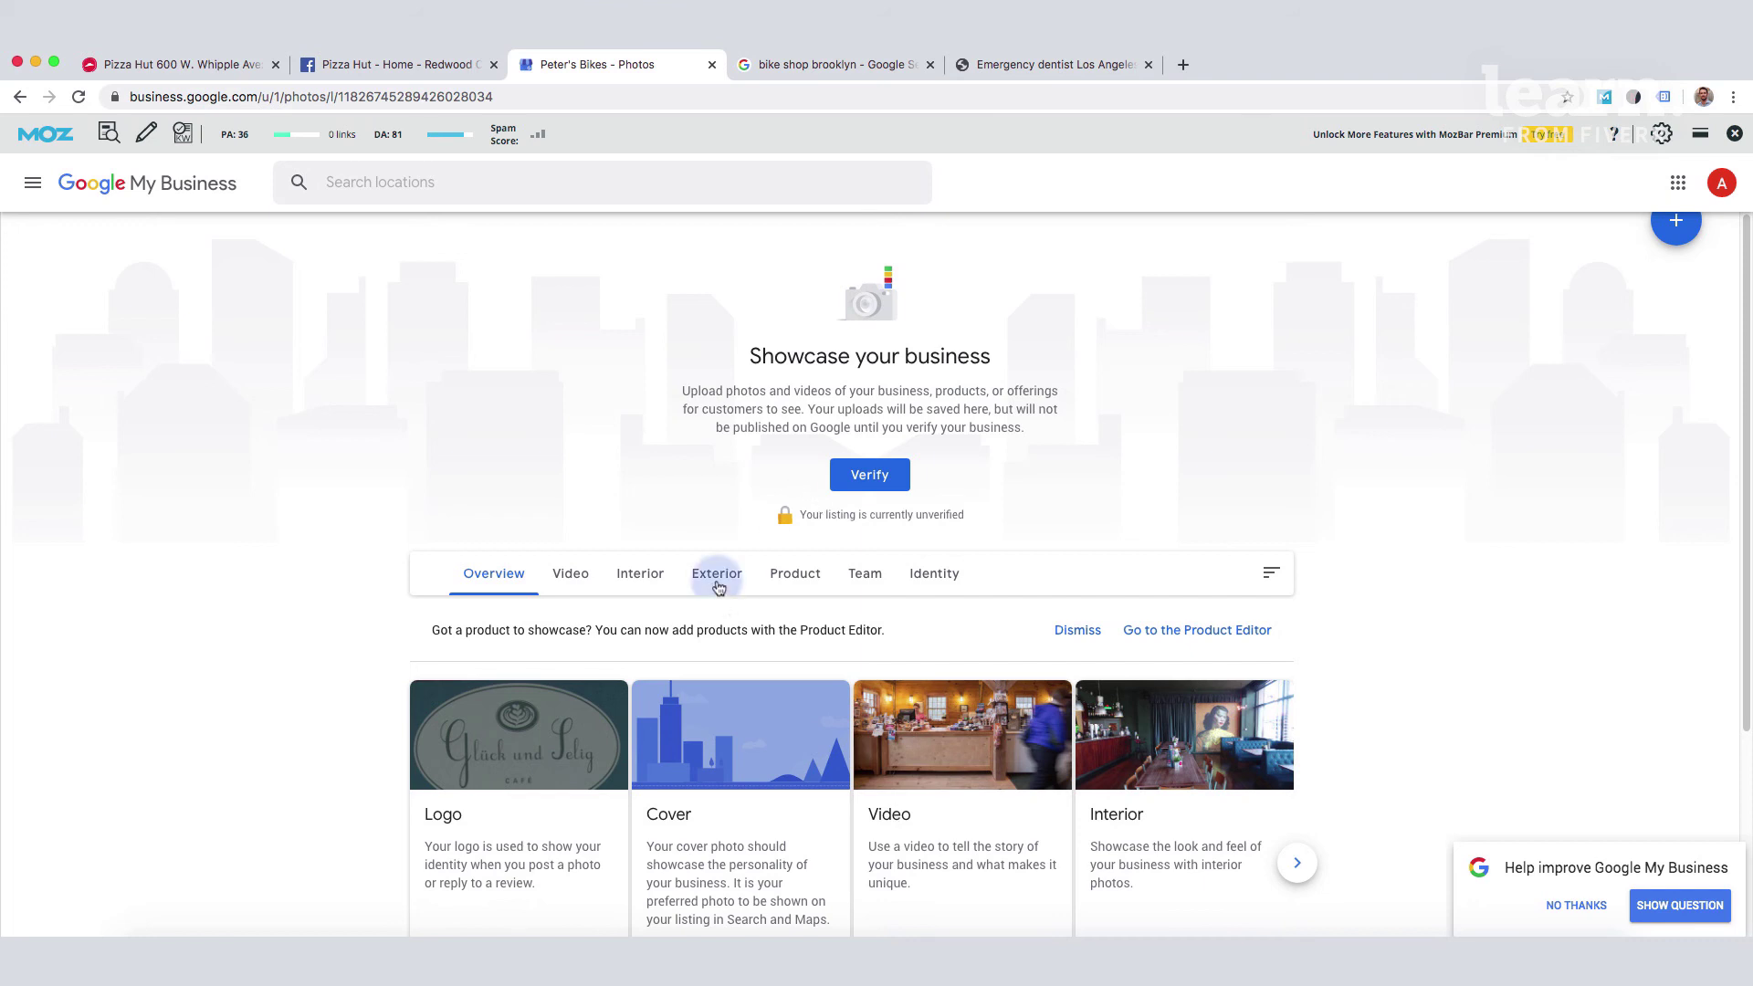
pyautogui.click(858, 576)
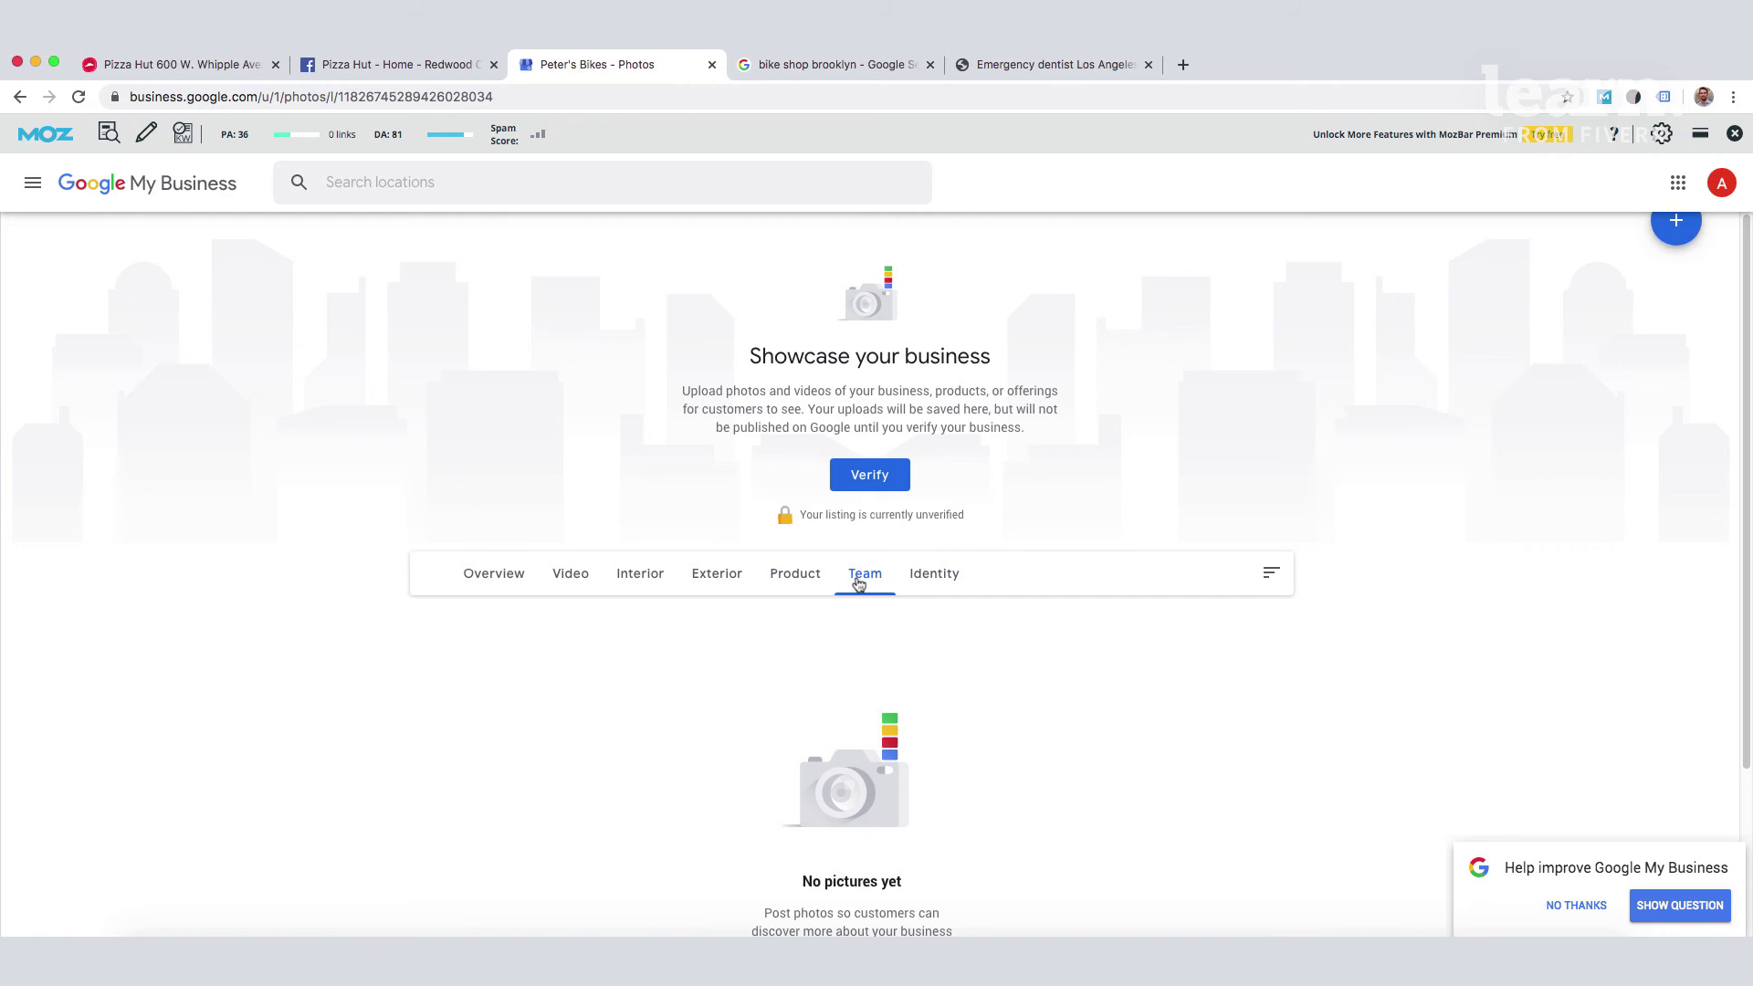
pyautogui.click(20, 98)
pyautogui.scroll(3, 714, 737)
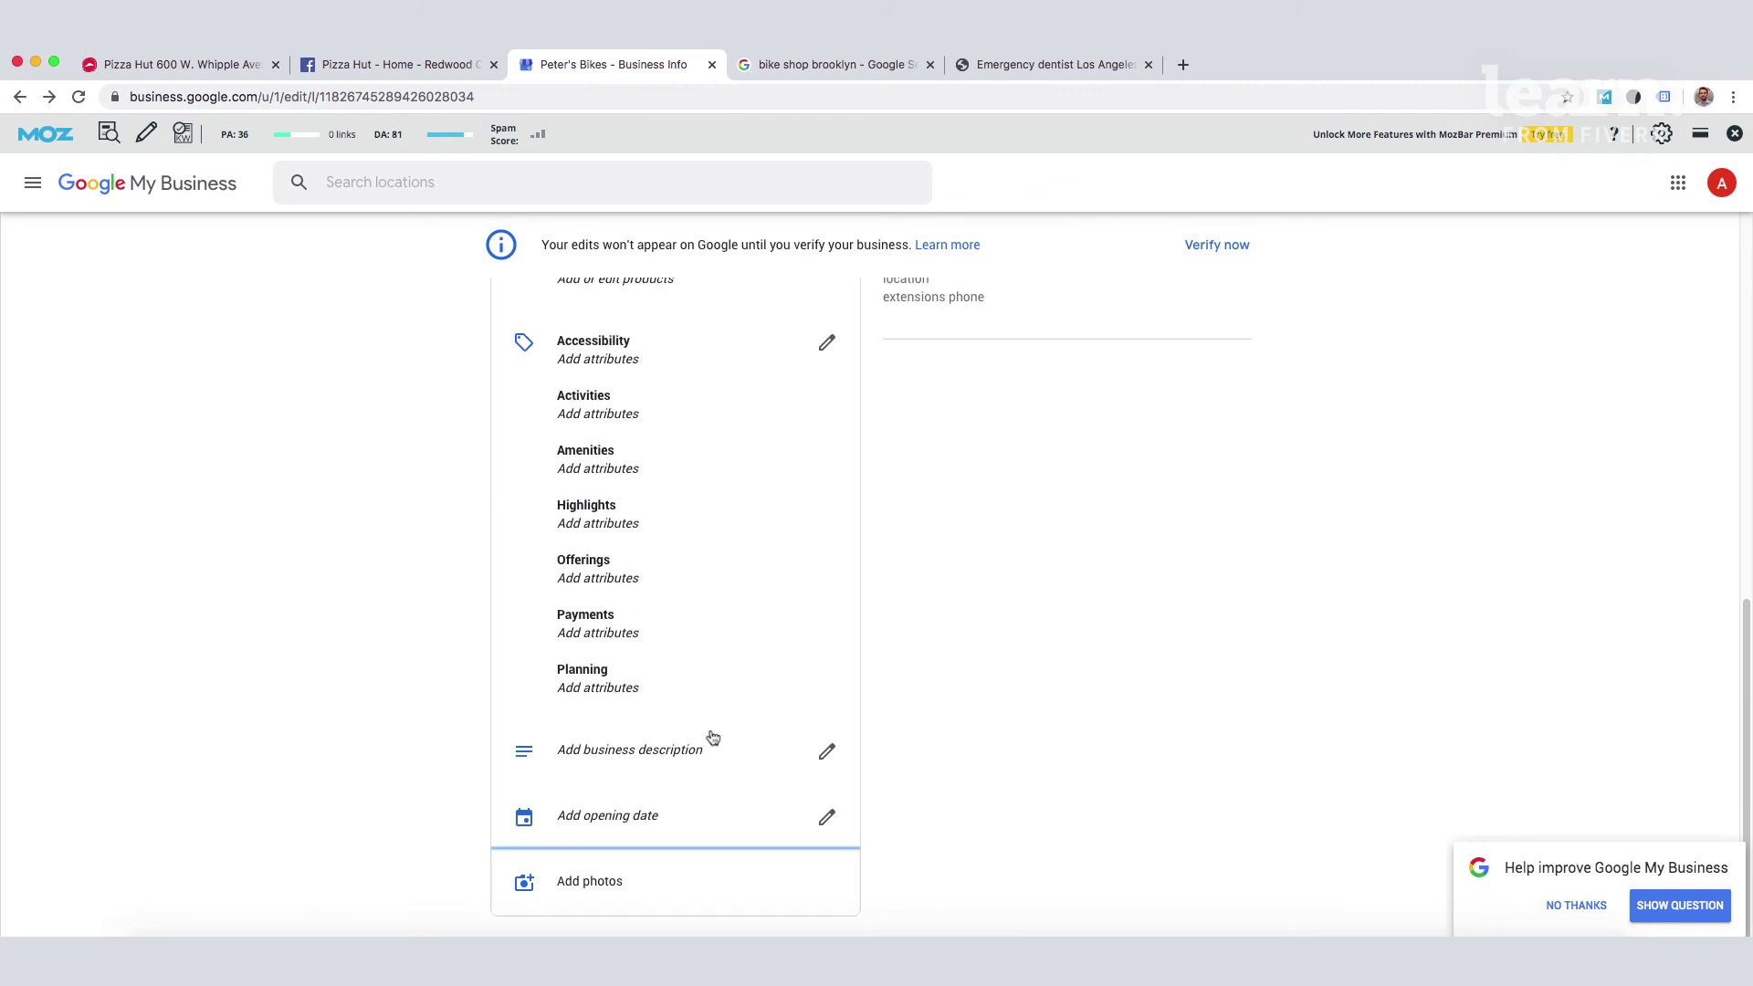
pyautogui.scroll(-3, 759, 704)
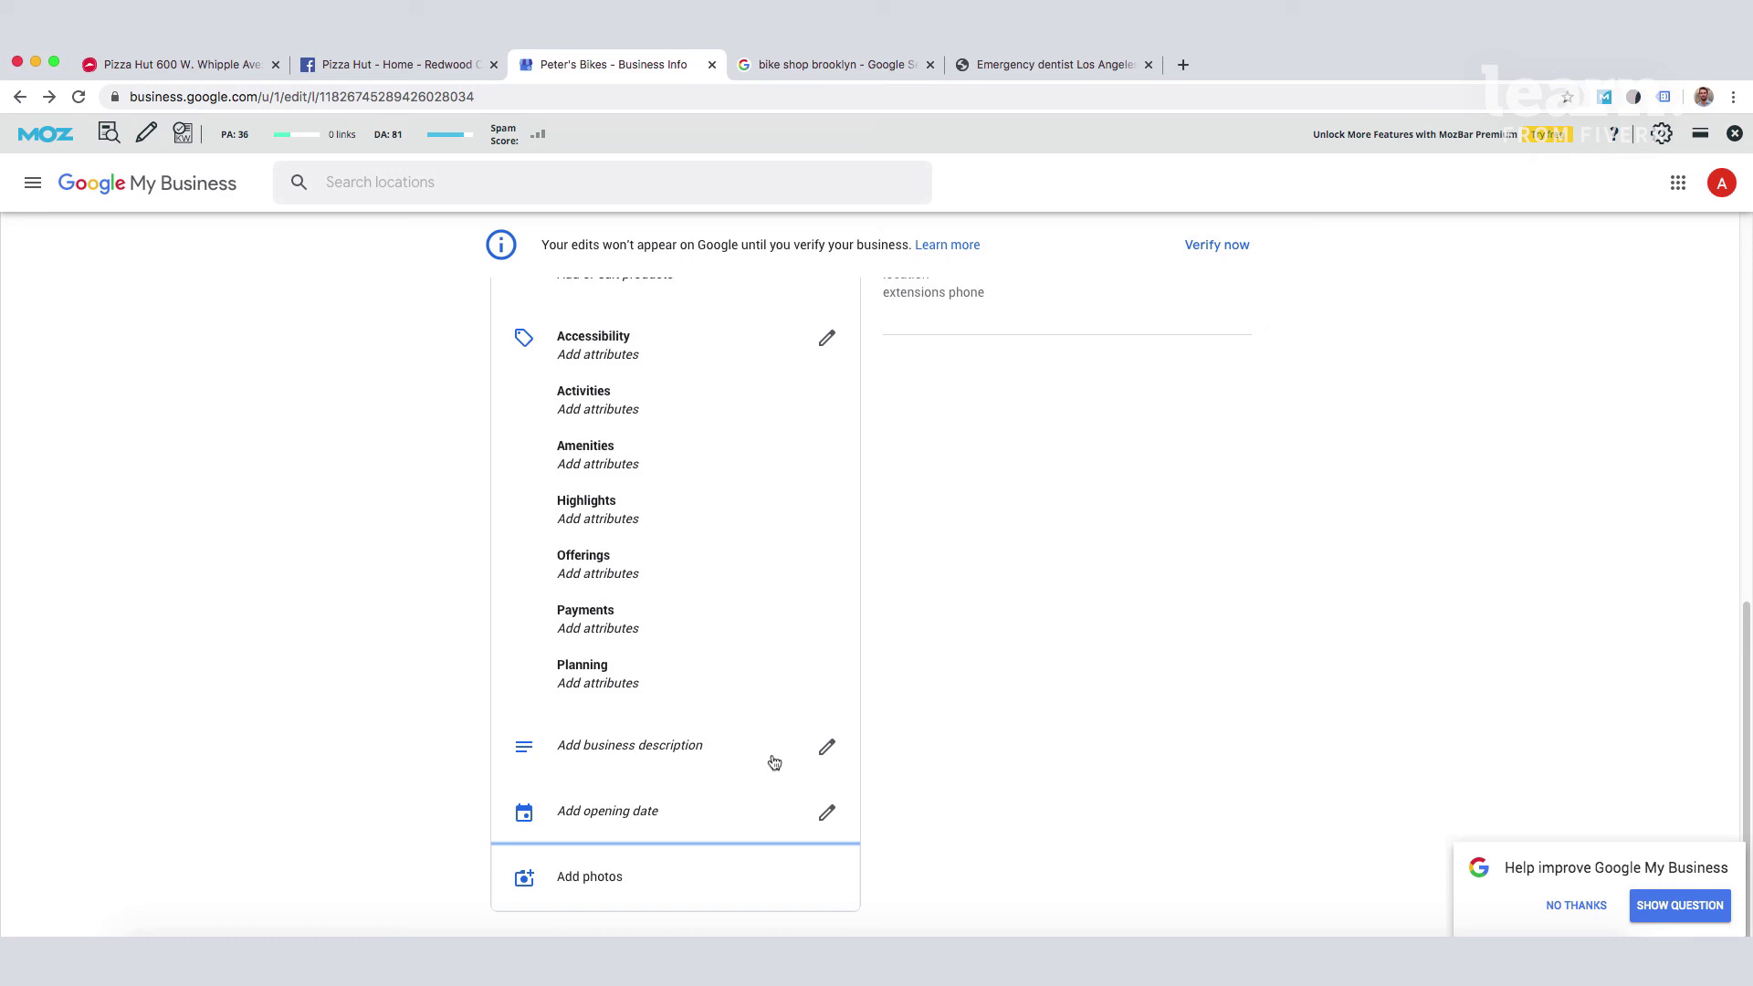
pyautogui.click(771, 757)
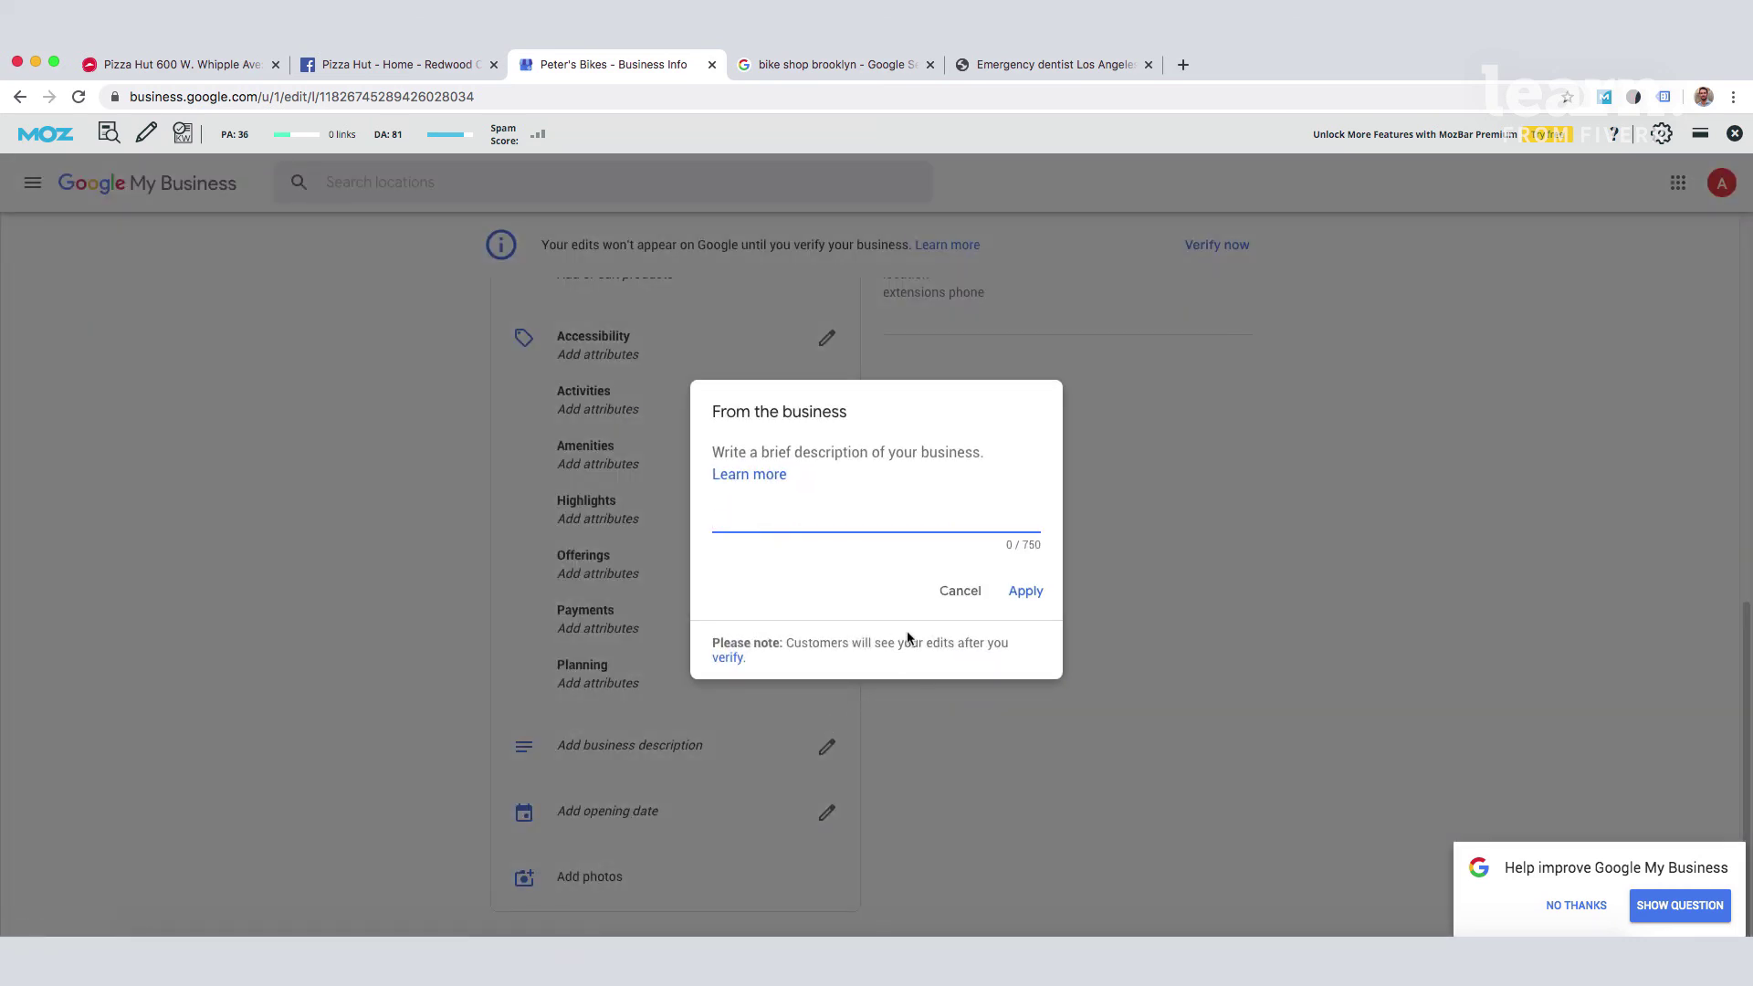
pyautogui.click(947, 607)
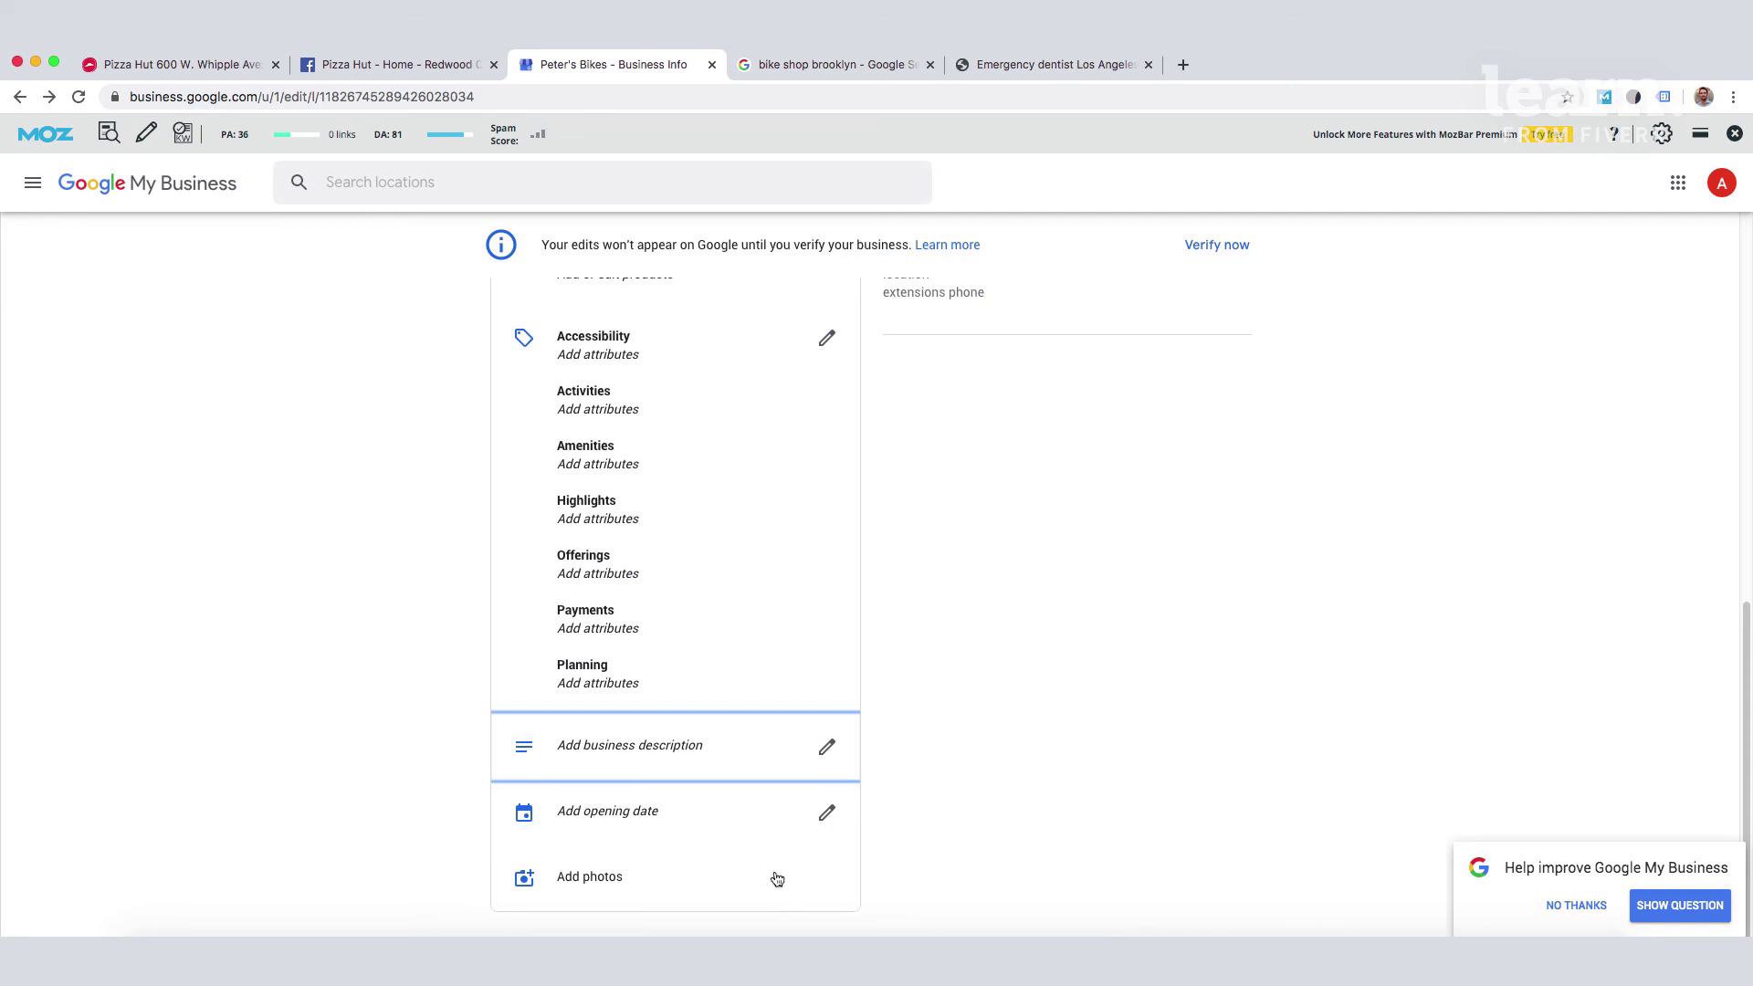
pyautogui.scroll(1, 776, 879)
pyautogui.scroll(7, 779, 878)
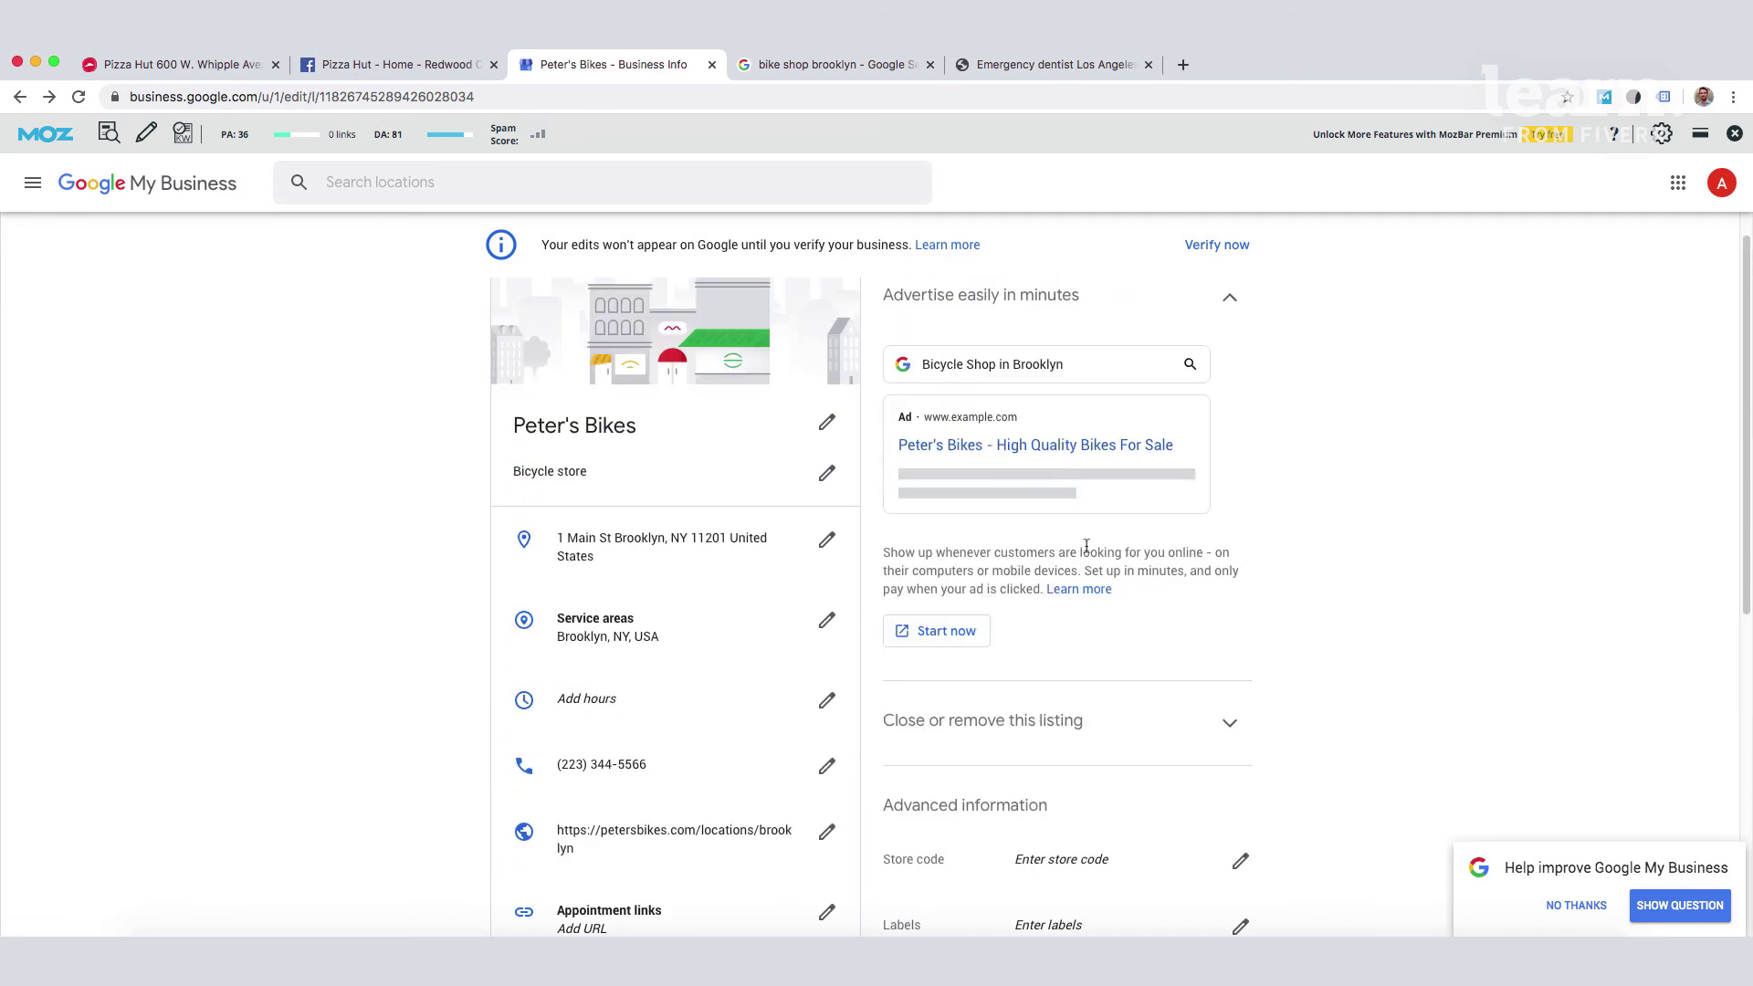
# Scan the 'bike shop brooklyn' results, then glance back at Peter's Bikes business info
pyautogui.click(803, 65)
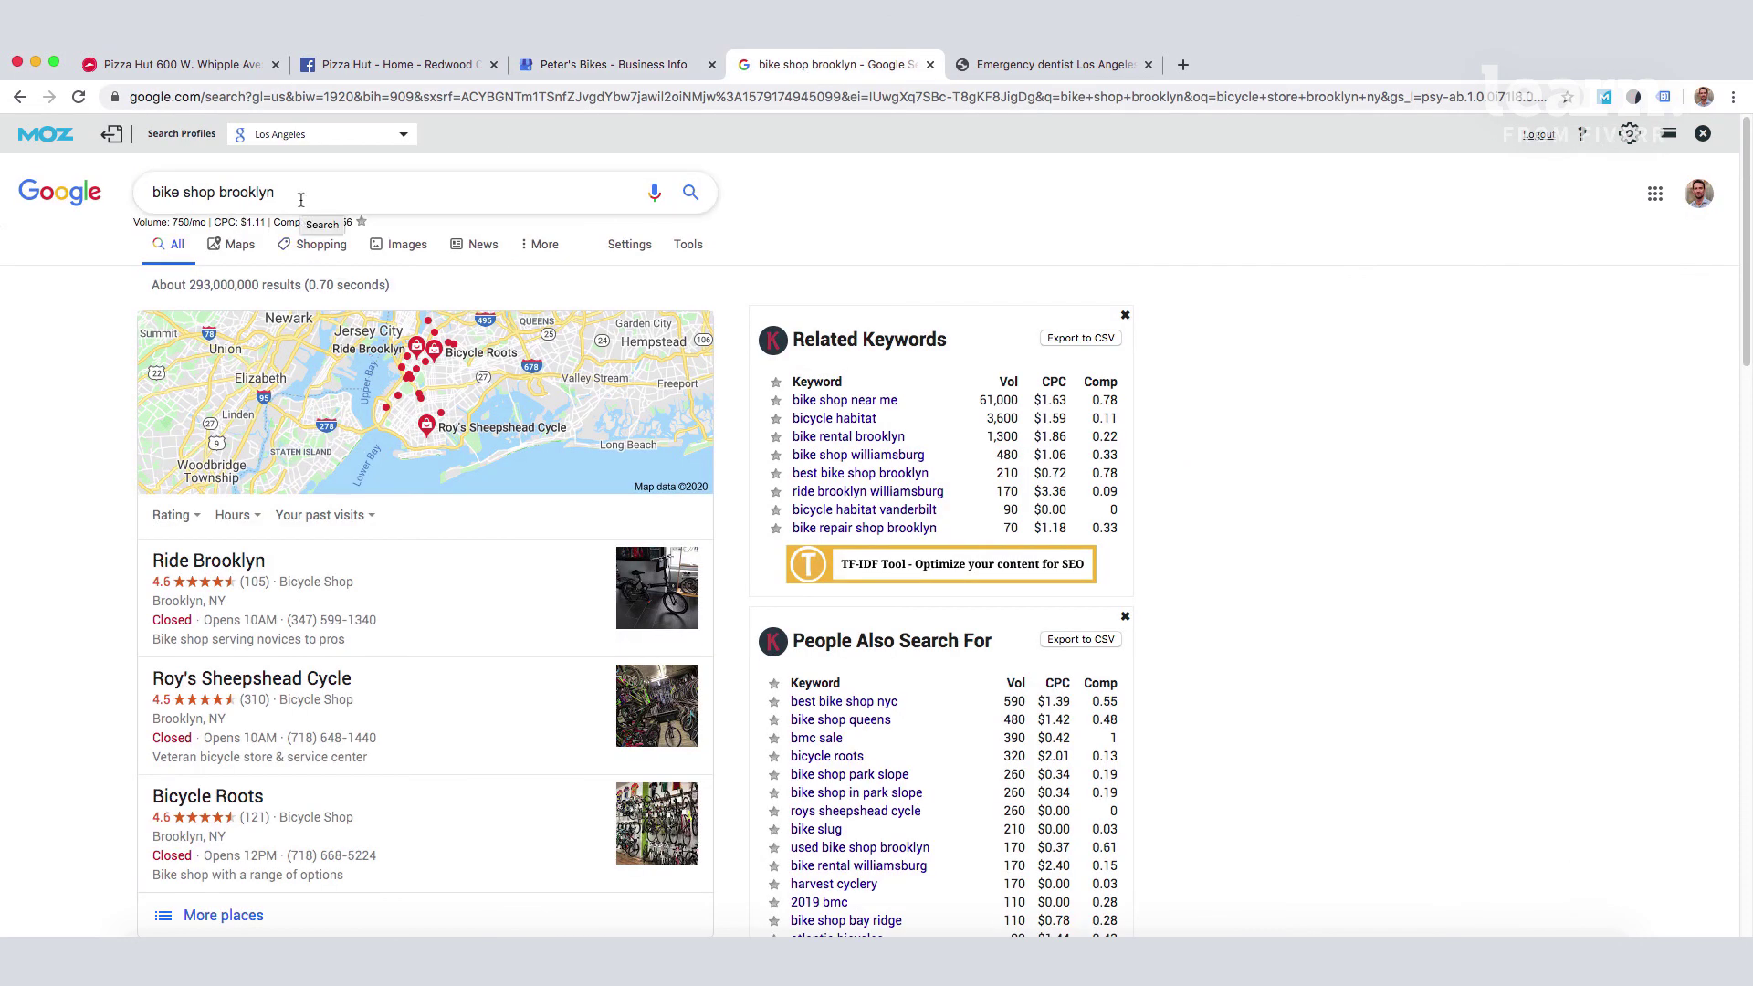
pyautogui.scroll(-1, 509, 661)
pyautogui.scroll(-1, 509, 660)
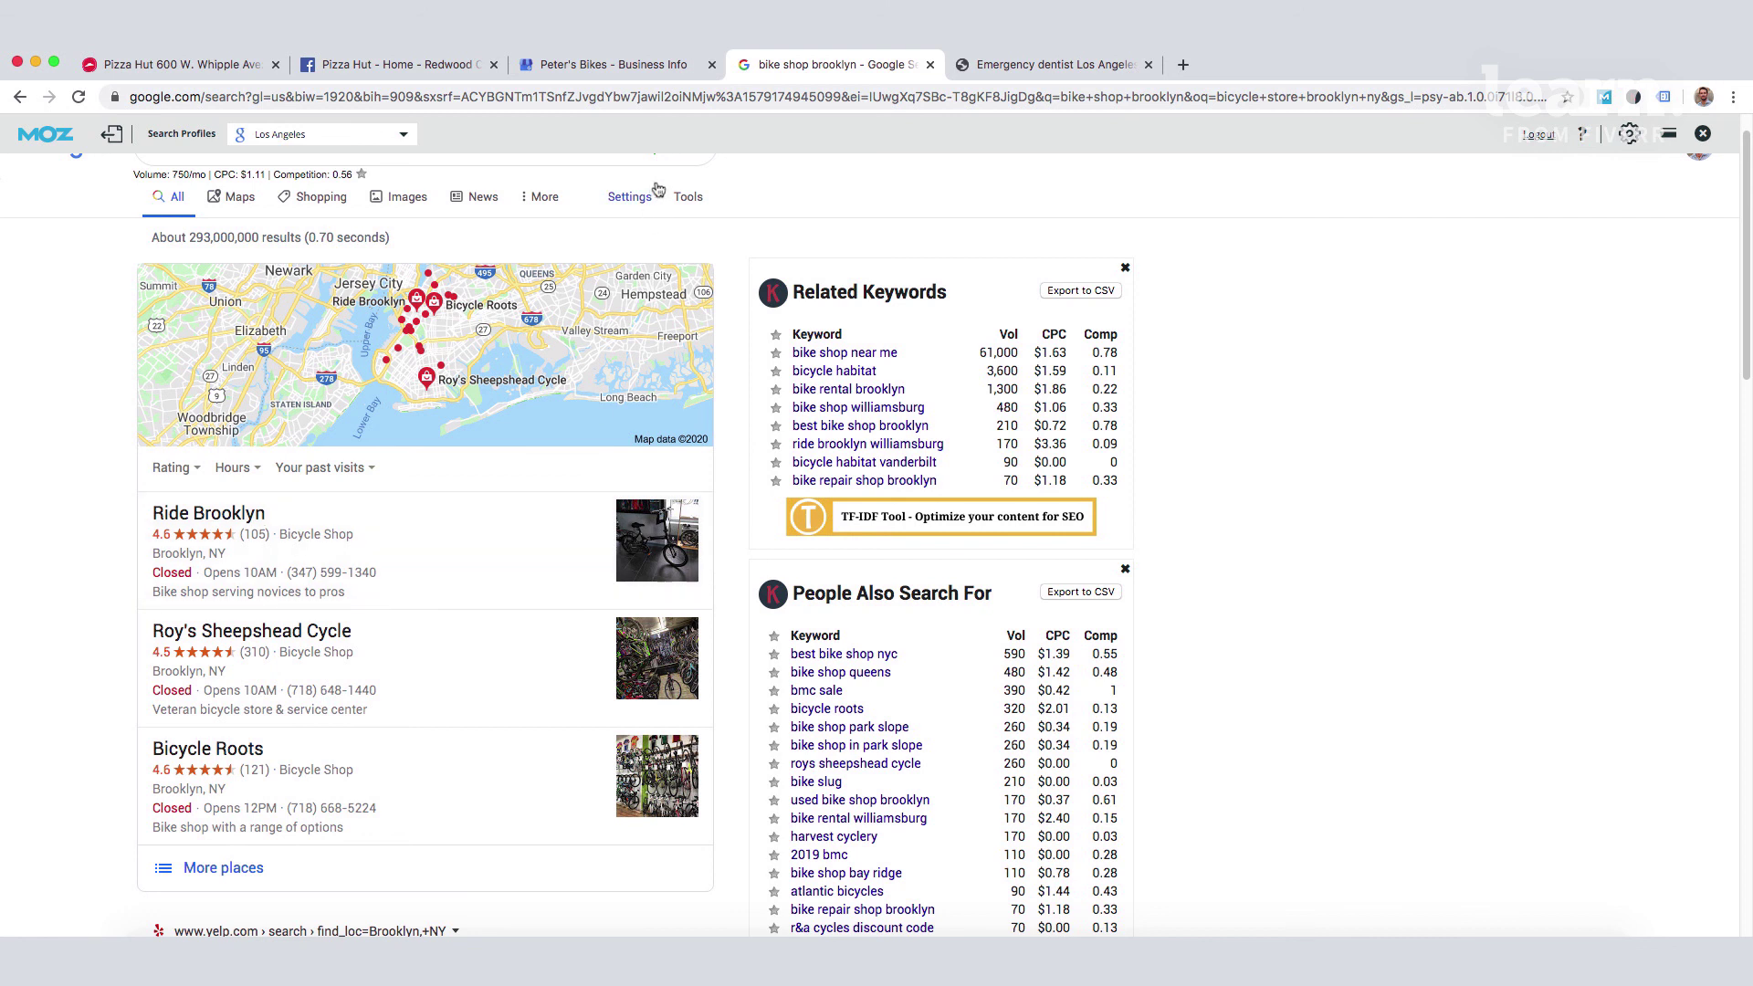
pyautogui.click(639, 66)
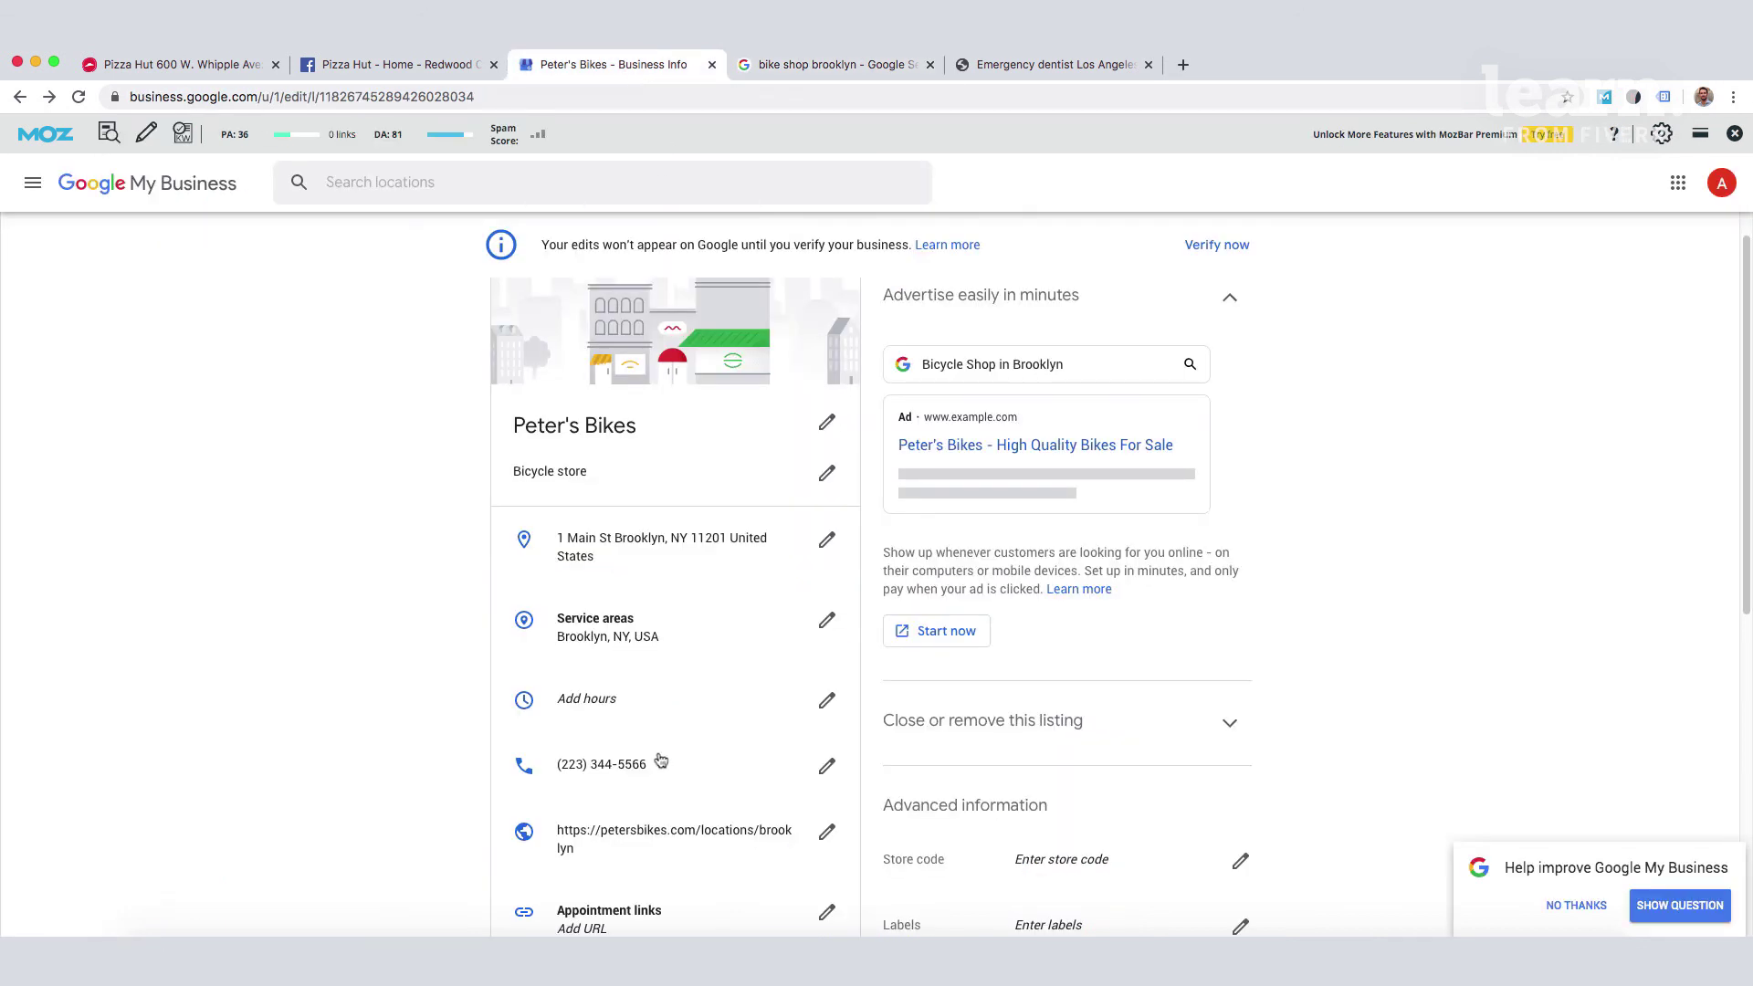
pyautogui.scroll(-1, 661, 760)
pyautogui.scroll(-4, 661, 761)
pyautogui.scroll(5, 659, 731)
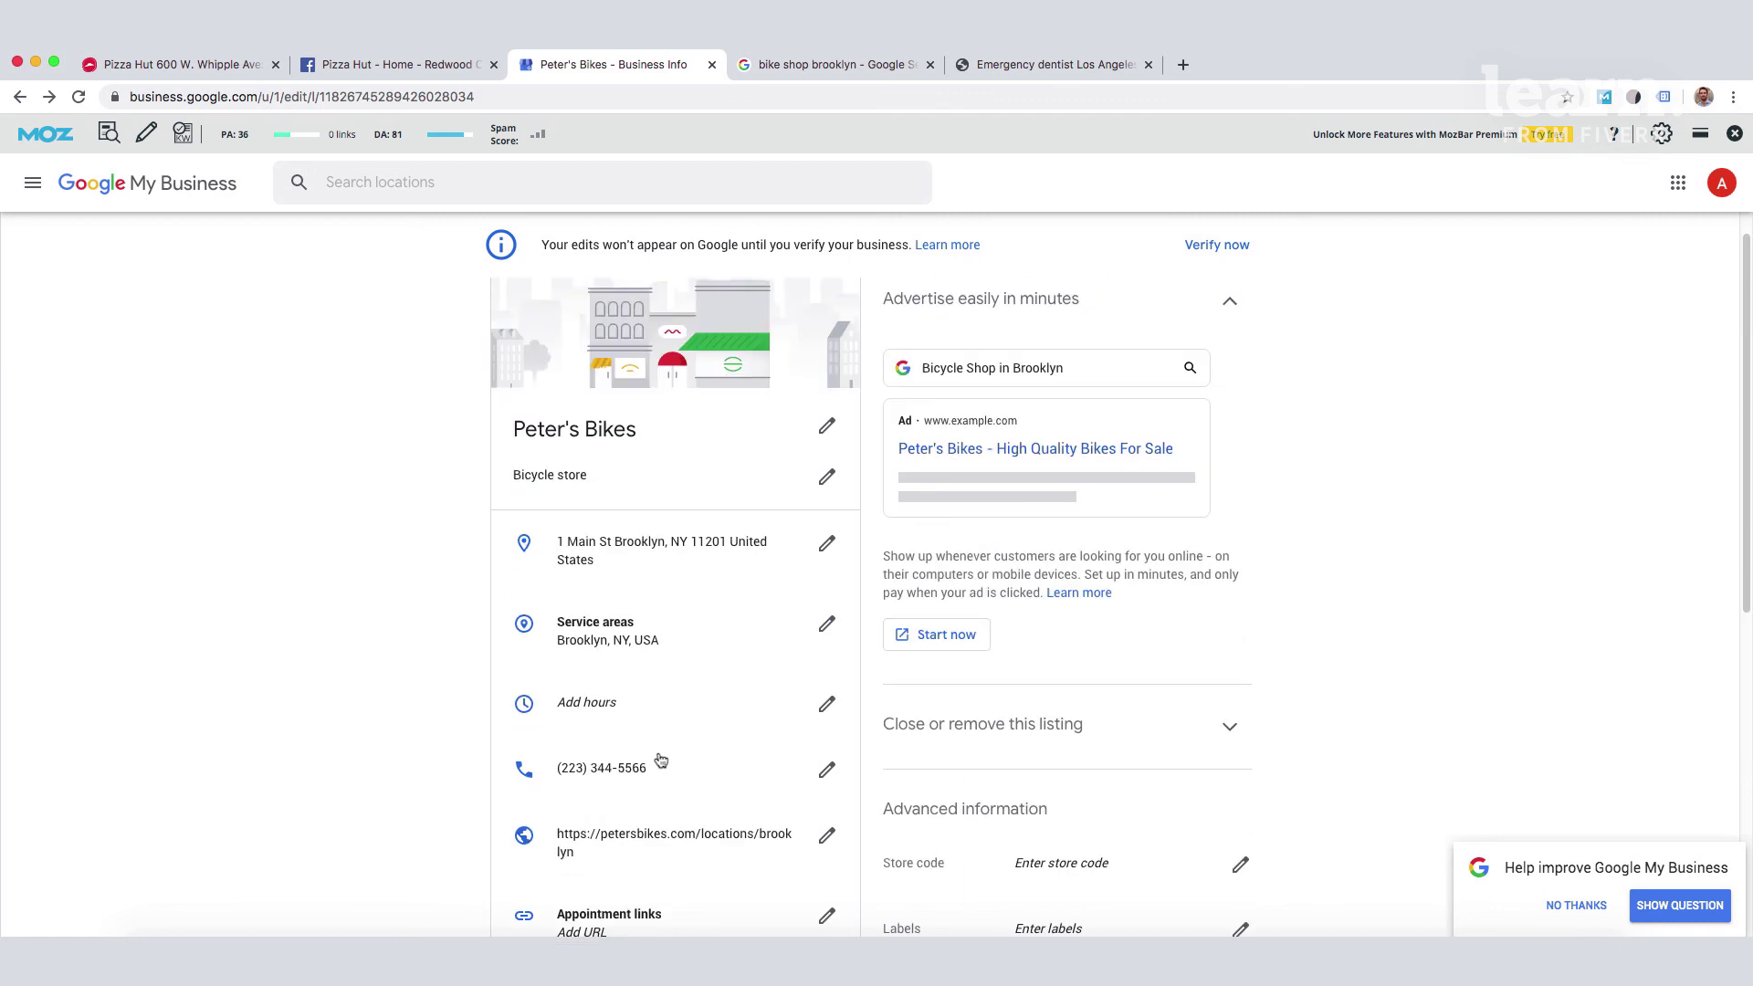
# Return to the 'bike shop brooklyn' results, select the query, then dismiss the suggestions
pyautogui.click(824, 63)
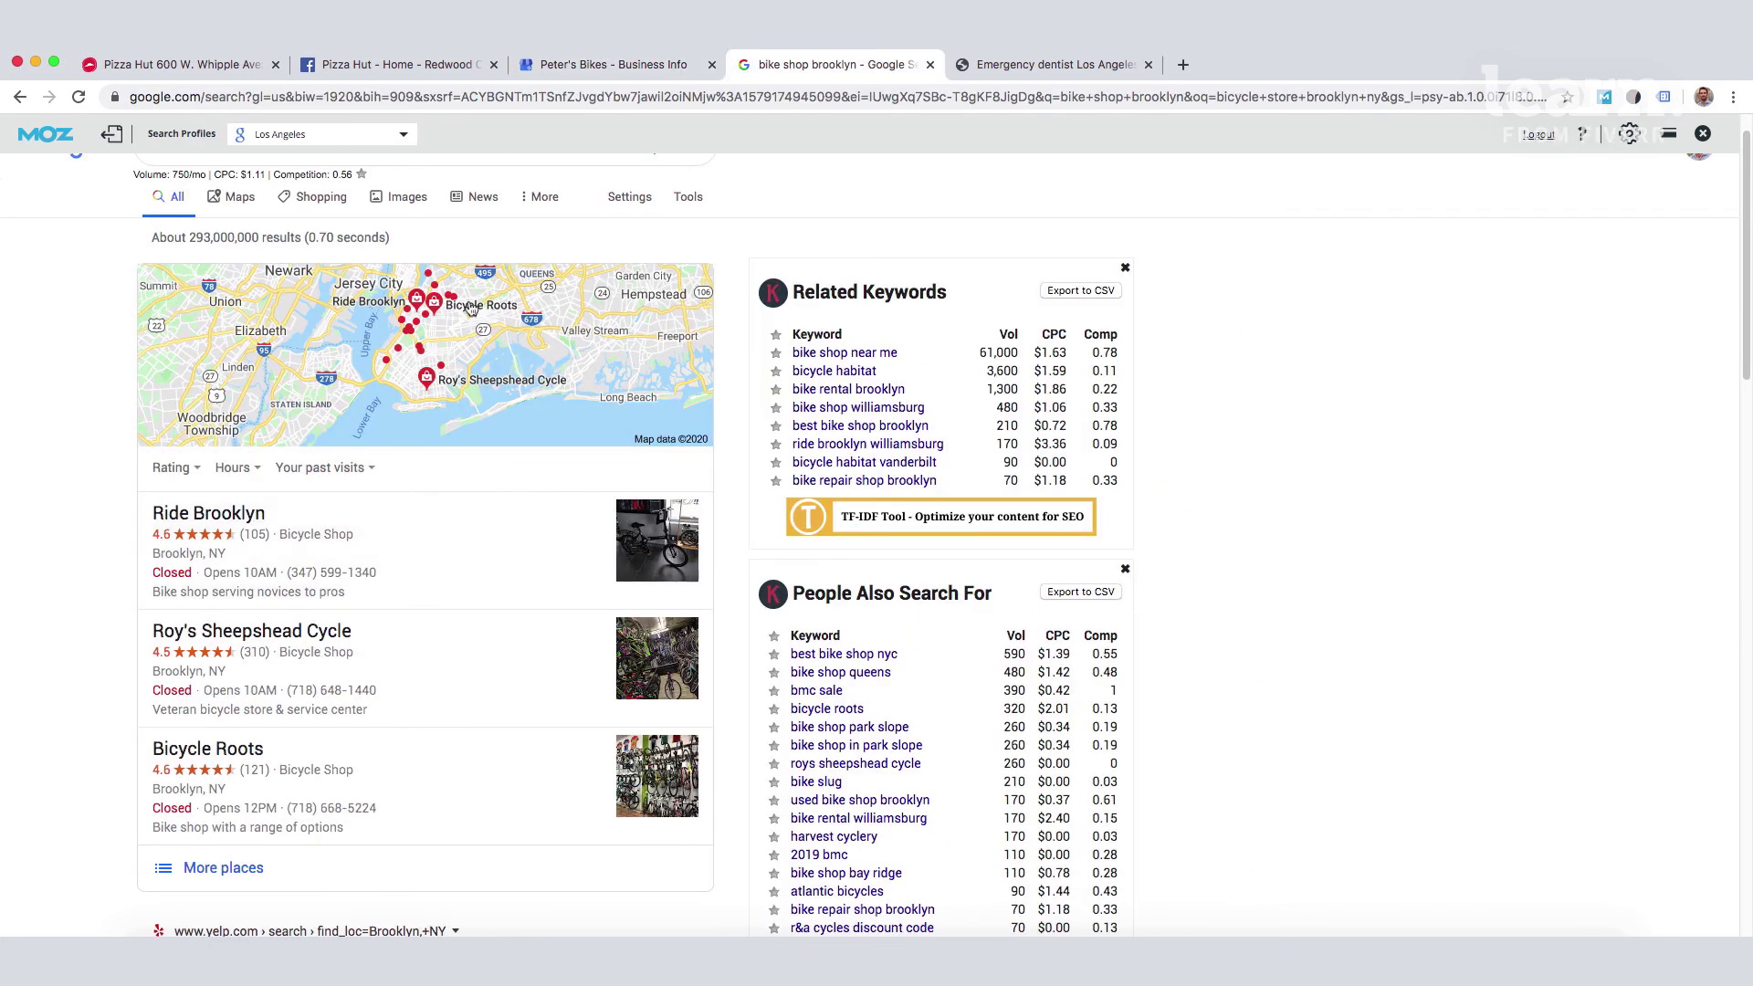
pyautogui.scroll(1, 471, 365)
pyautogui.doubleClick(197, 193)
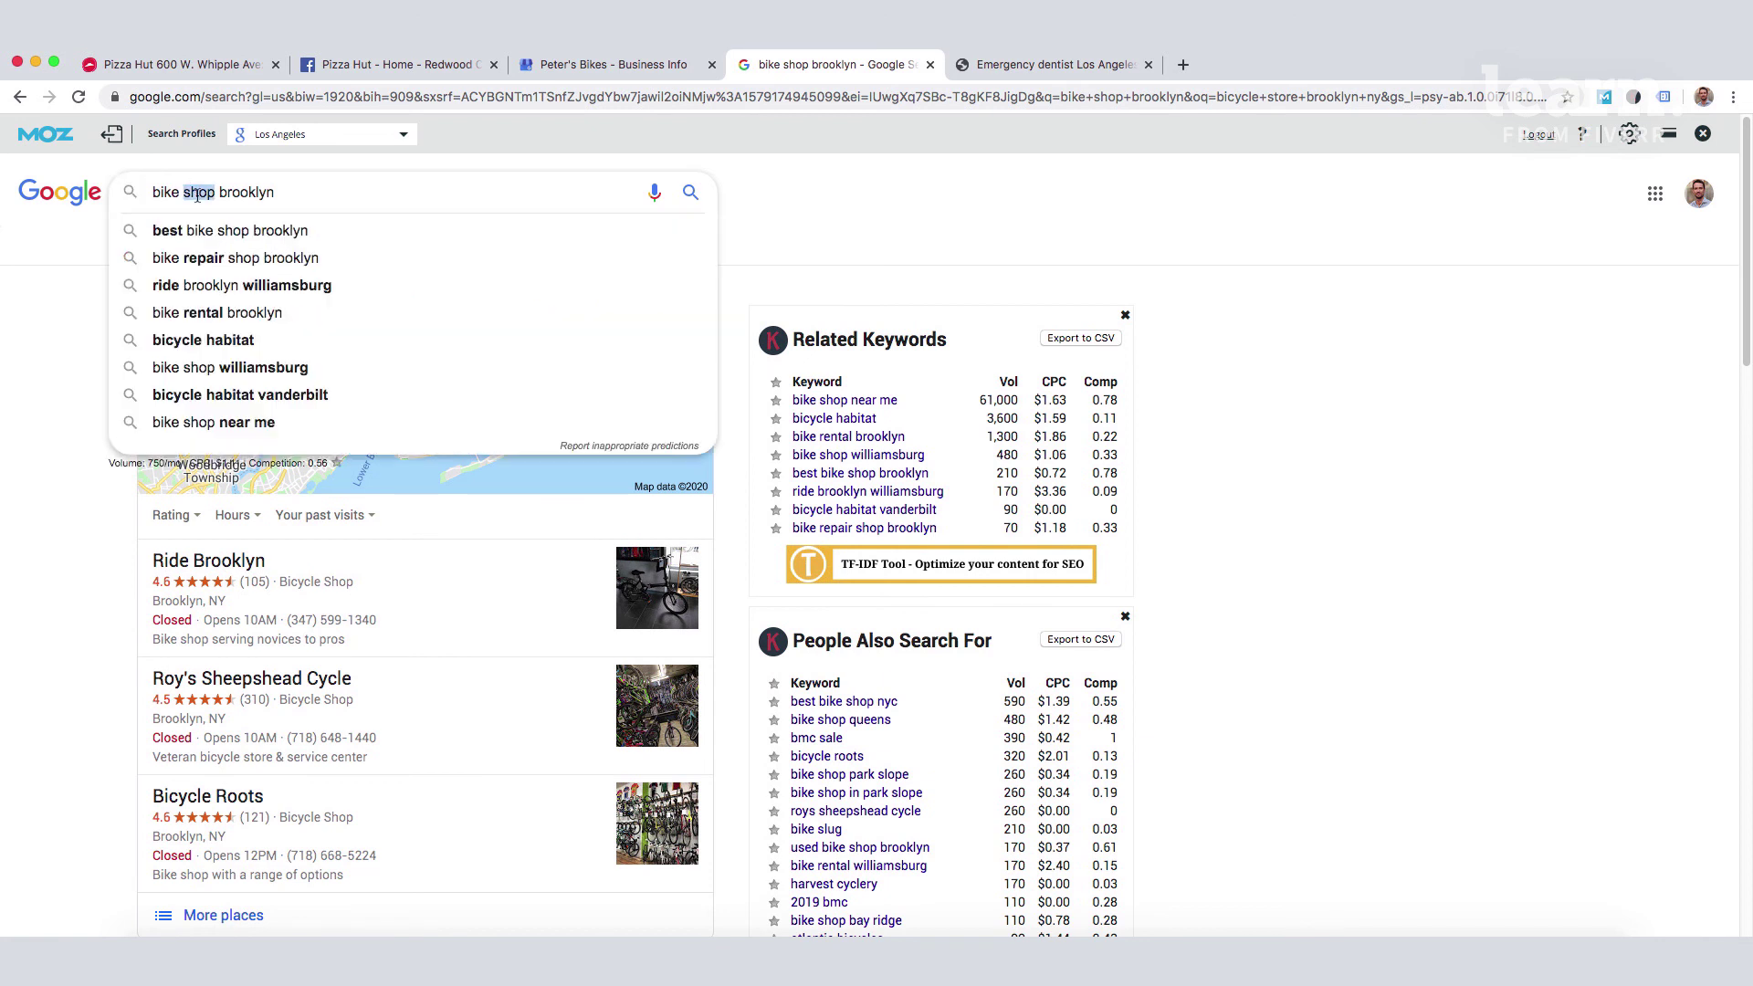
pyautogui.click(197, 193)
pyautogui.click(121, 548)
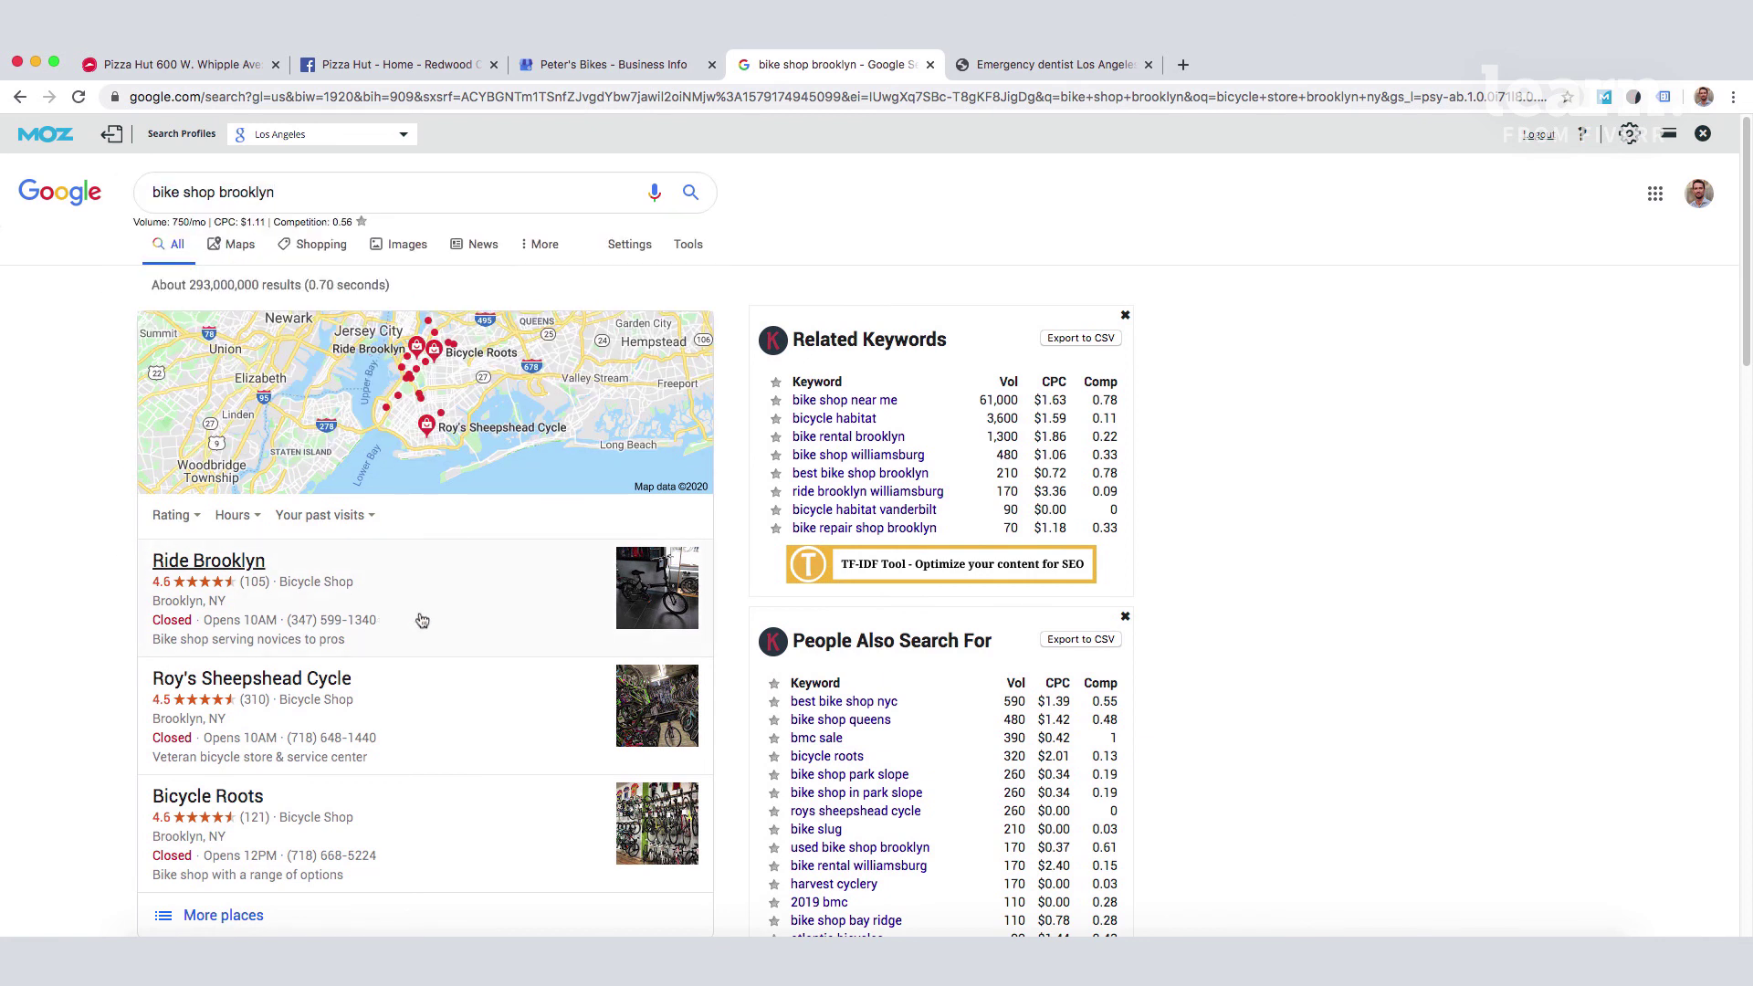
pyautogui.scroll(-1, 422, 620)
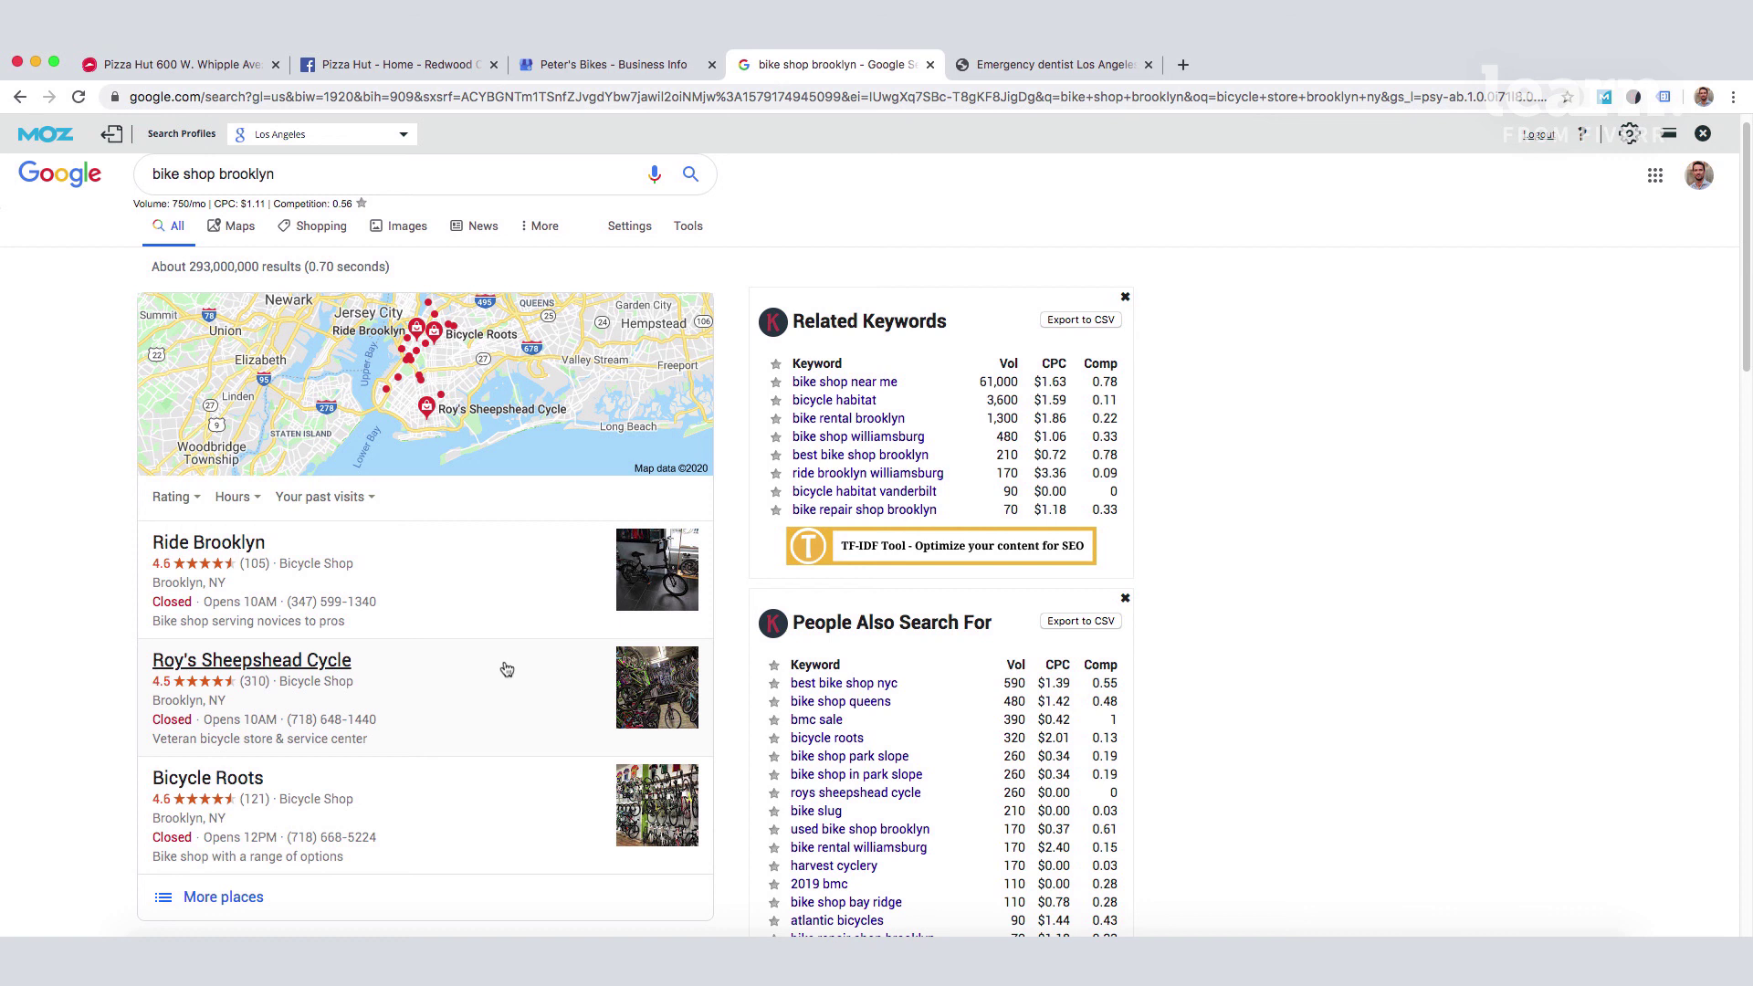